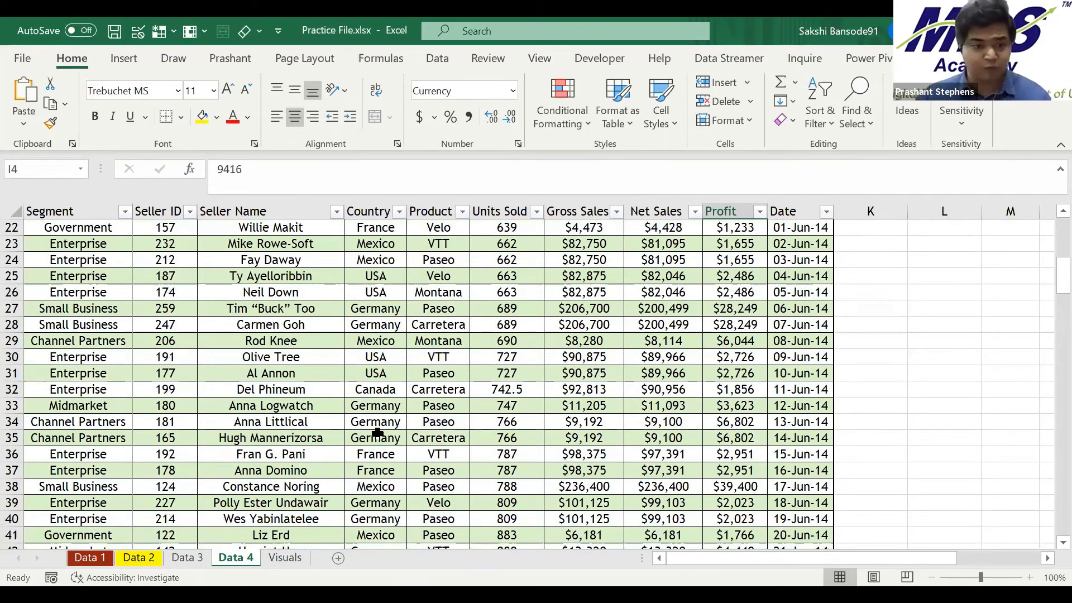
Review the sales records on the Data 4 sheet alongside the pivot tables and charts on the Visuals sheet.
{"action": "scroll", "coordinate": [433, 413], "scroll_direction": "down", "scroll_amount": 1}
{"action": "scroll", "coordinate": [385, 486], "scroll_direction": "up", "scroll_amount": 1}
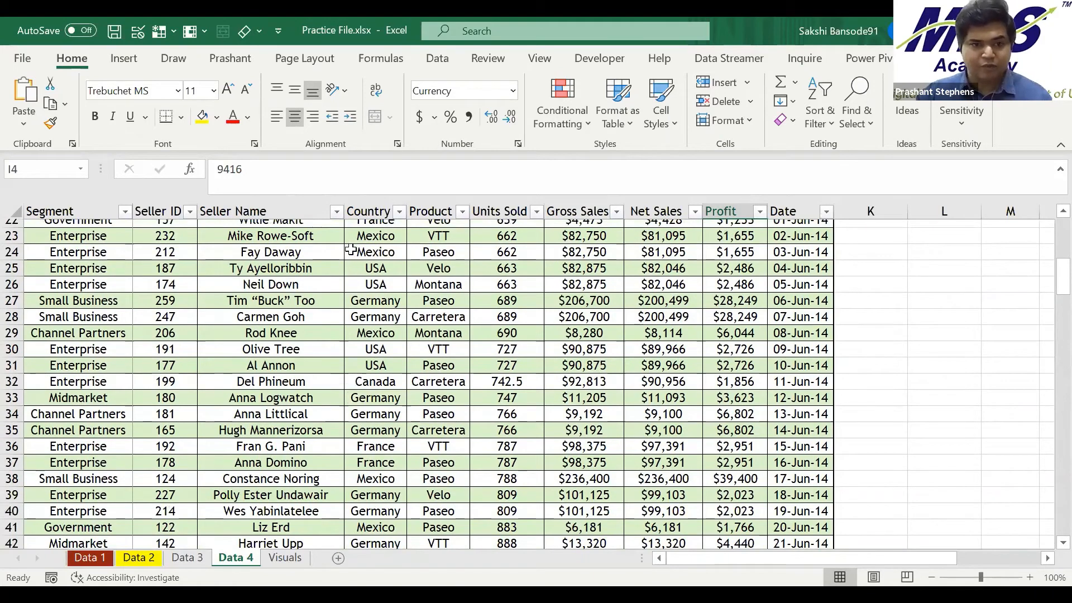
{"action": "scroll", "coordinate": [338, 224], "scroll_direction": "up", "scroll_amount": 1}
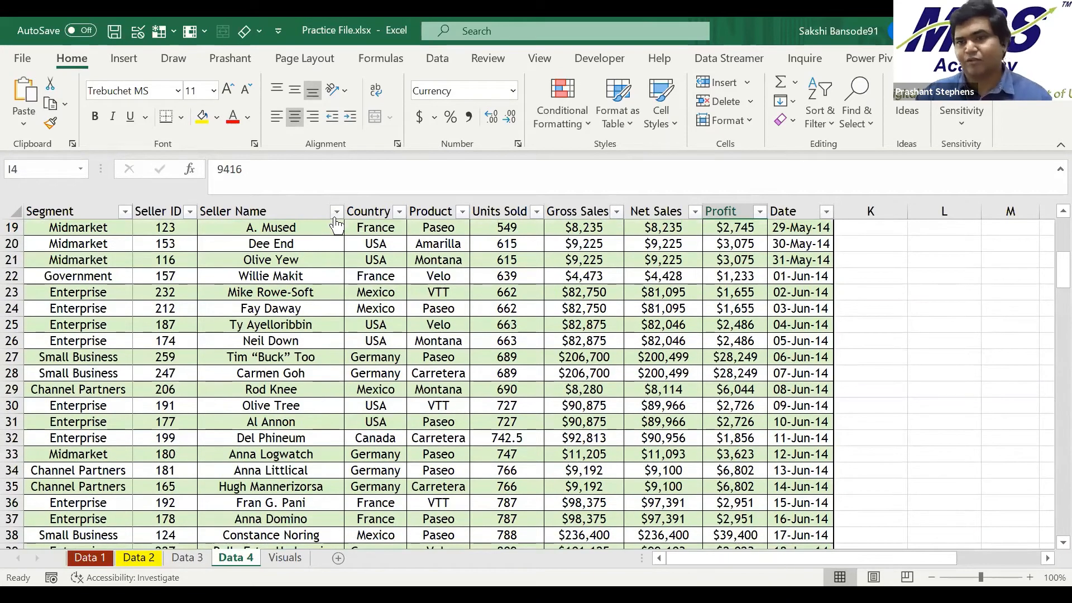
{"action": "scroll", "coordinate": [336, 224], "scroll_direction": "up", "scroll_amount": 2}
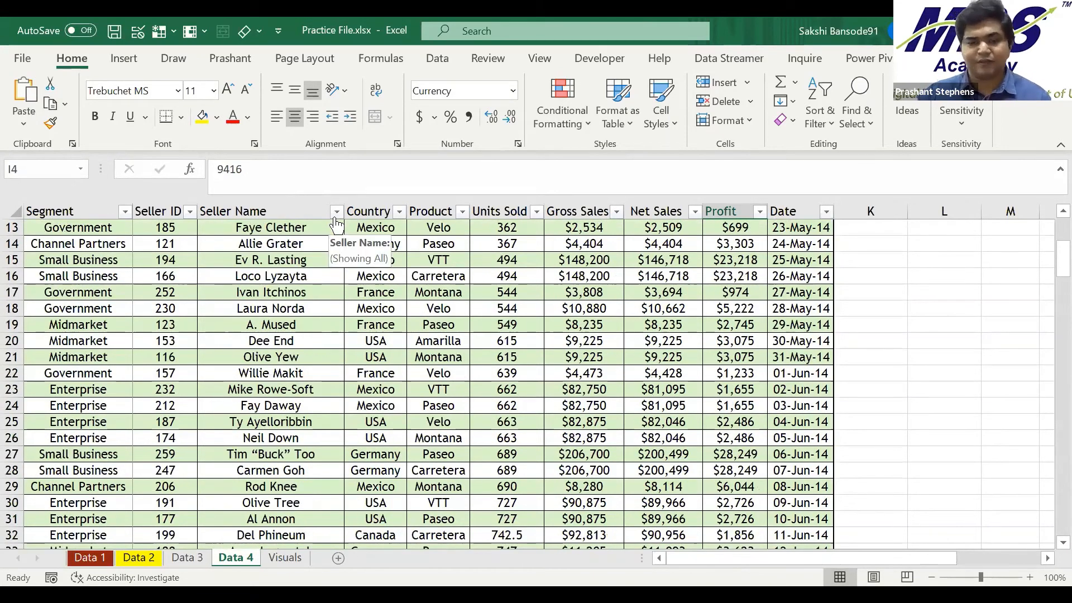
{"action": "left_click", "coordinate": [295, 565]}
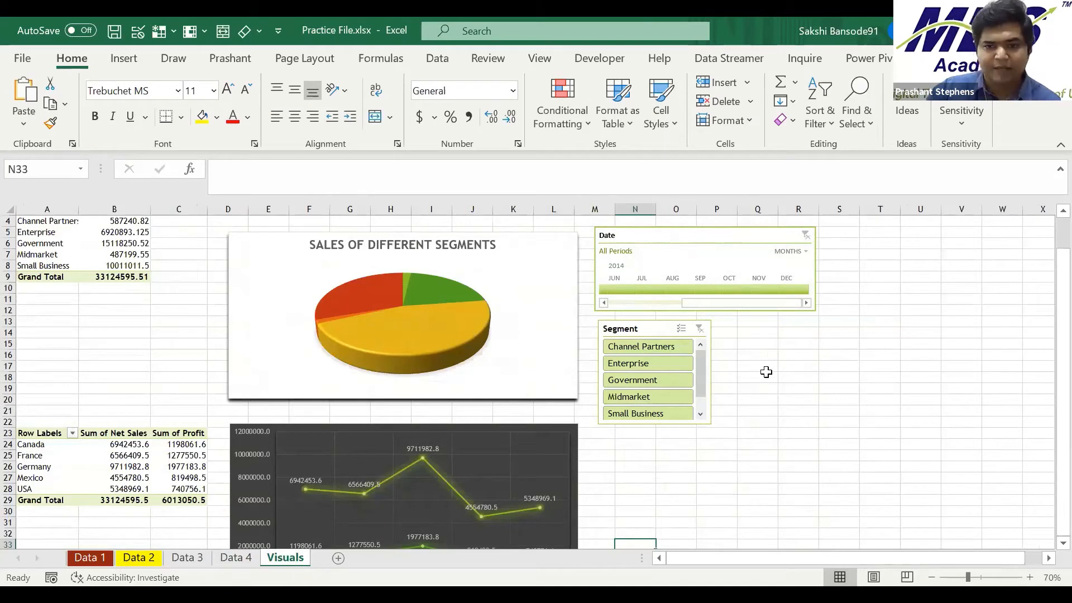
{"action": "scroll", "coordinate": [766, 372], "scroll_direction": "up", "scroll_amount": 1}
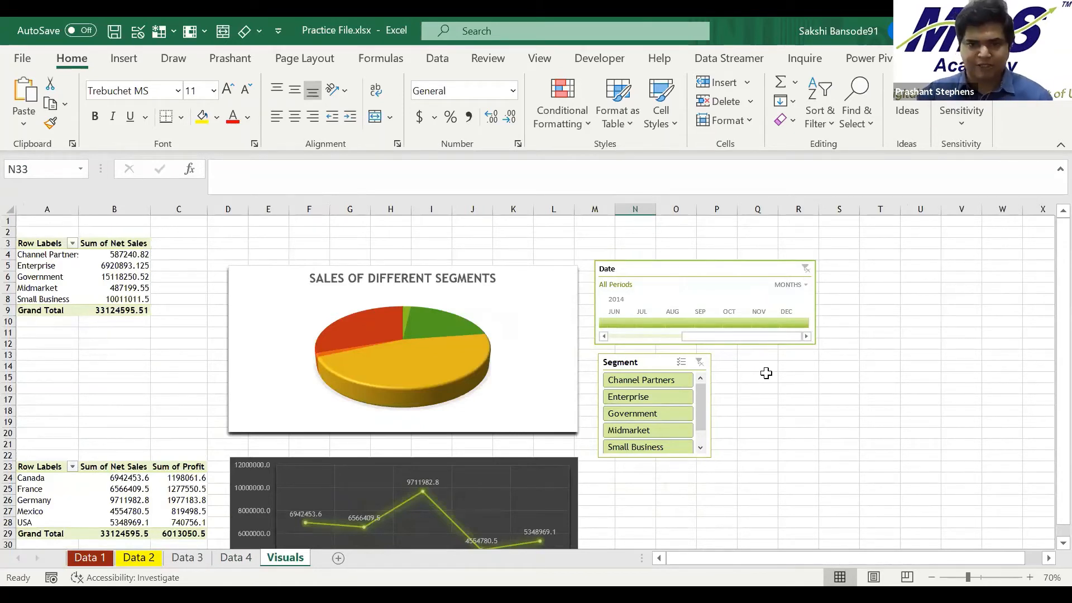
{"action": "left_click", "coordinate": [568, 294]}
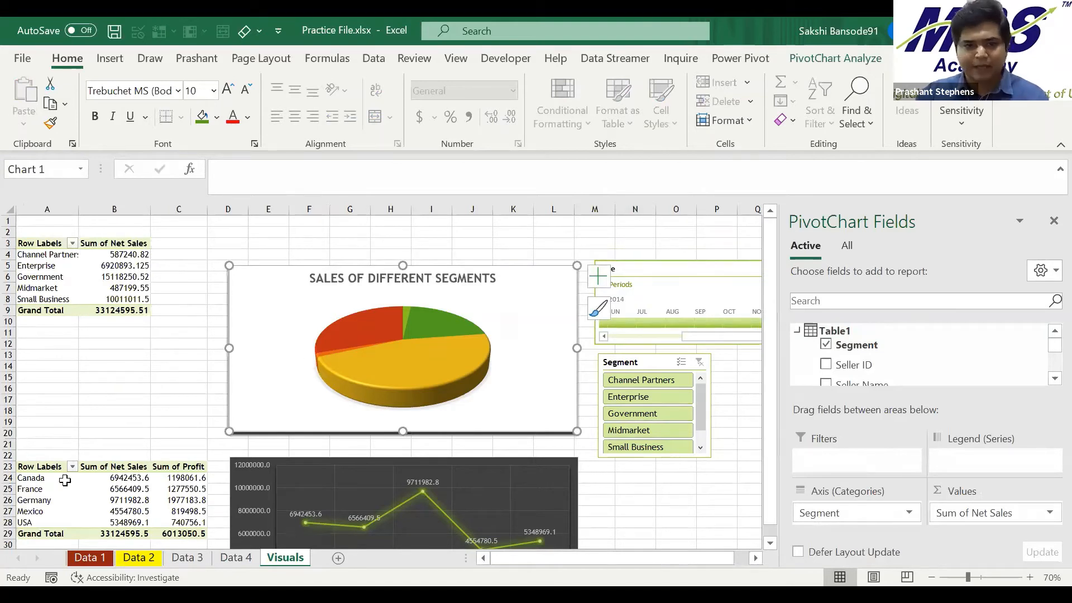
{"action": "left_click", "coordinate": [229, 556]}
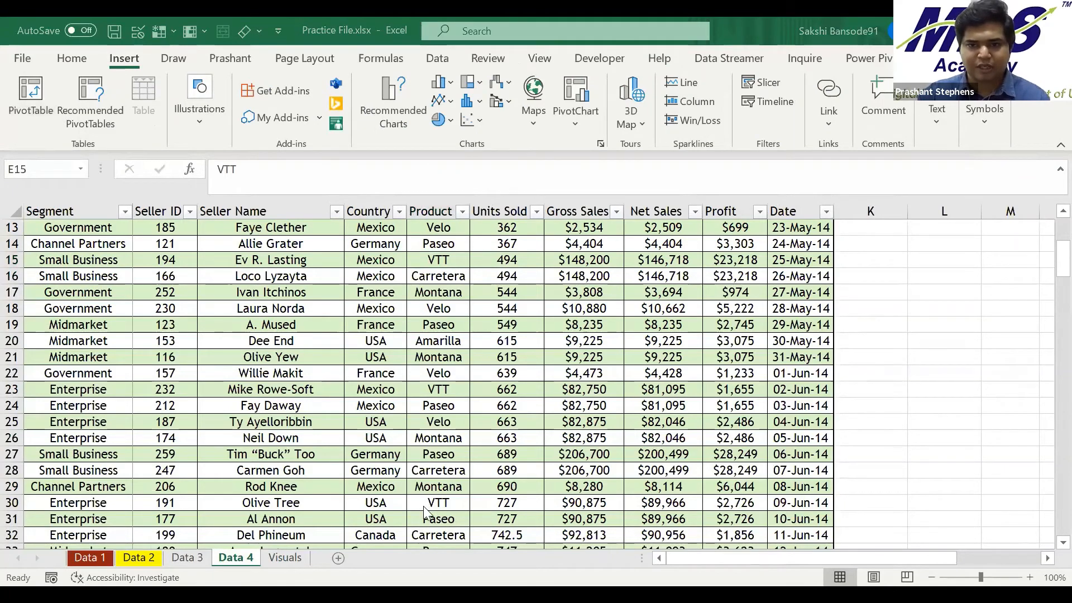
{"action": "scroll", "coordinate": [664, 309], "scroll_direction": "up", "scroll_amount": 4}
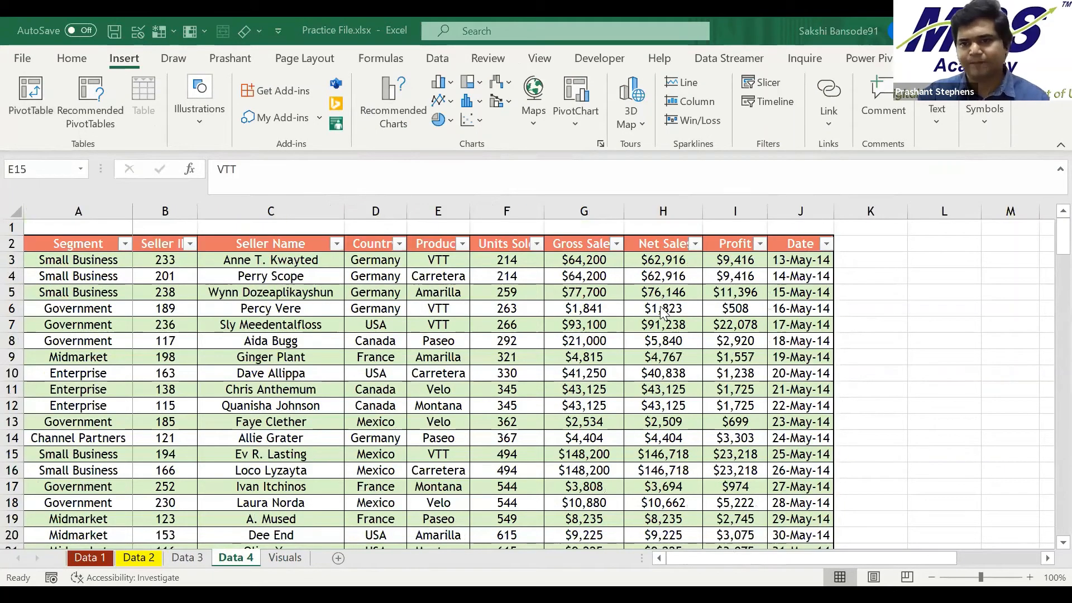
{"action": "scroll", "coordinate": [658, 307], "scroll_direction": "down", "scroll_amount": 1}
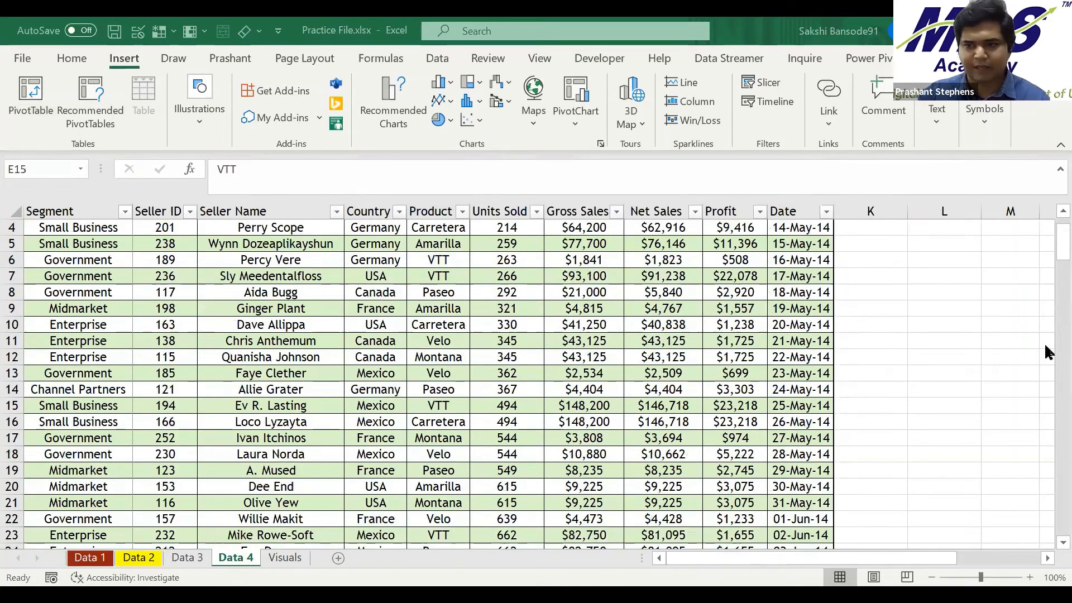
{"action": "scroll", "coordinate": [1044, 445], "scroll_direction": "down", "scroll_amount": 7}
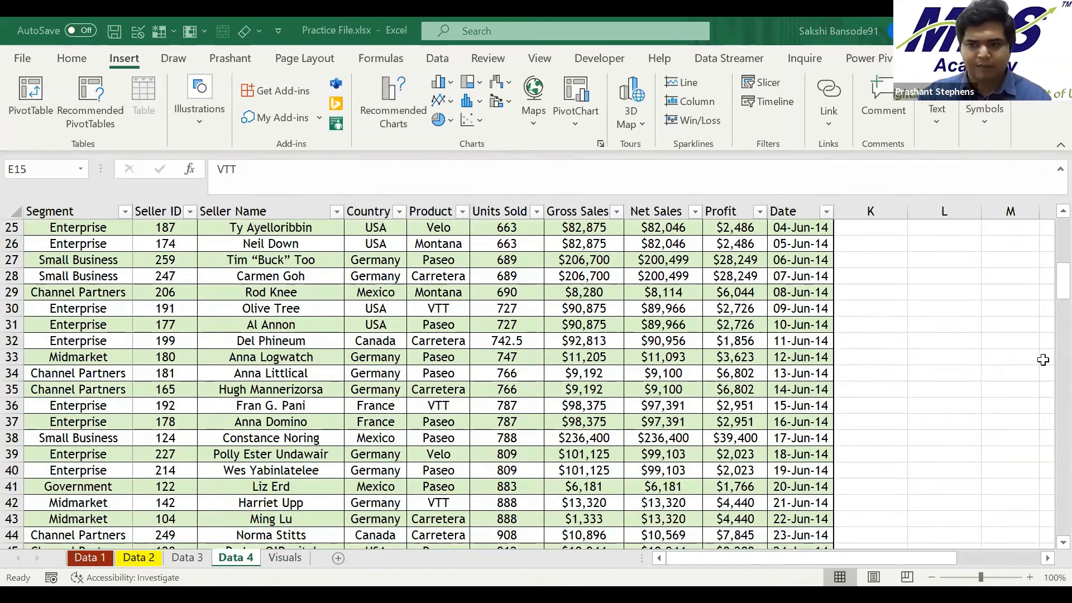
Examine the segment net sales PivotTable on the Visuals sheet, including its row labels, values and field list.
{"action": "left_click", "coordinate": [275, 557]}
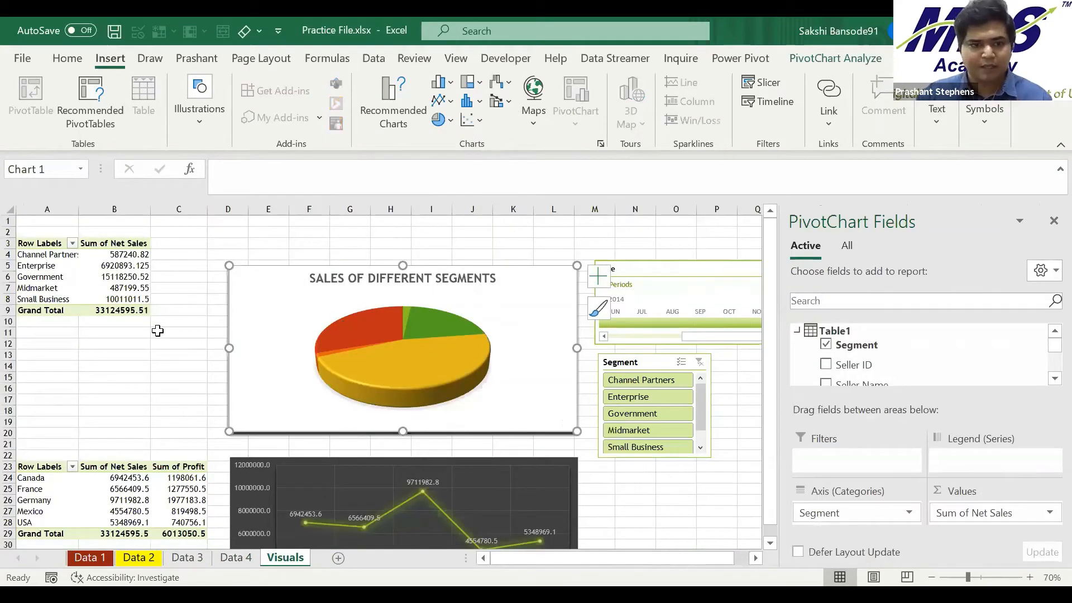
{"action": "left_click", "coordinate": [55, 269]}
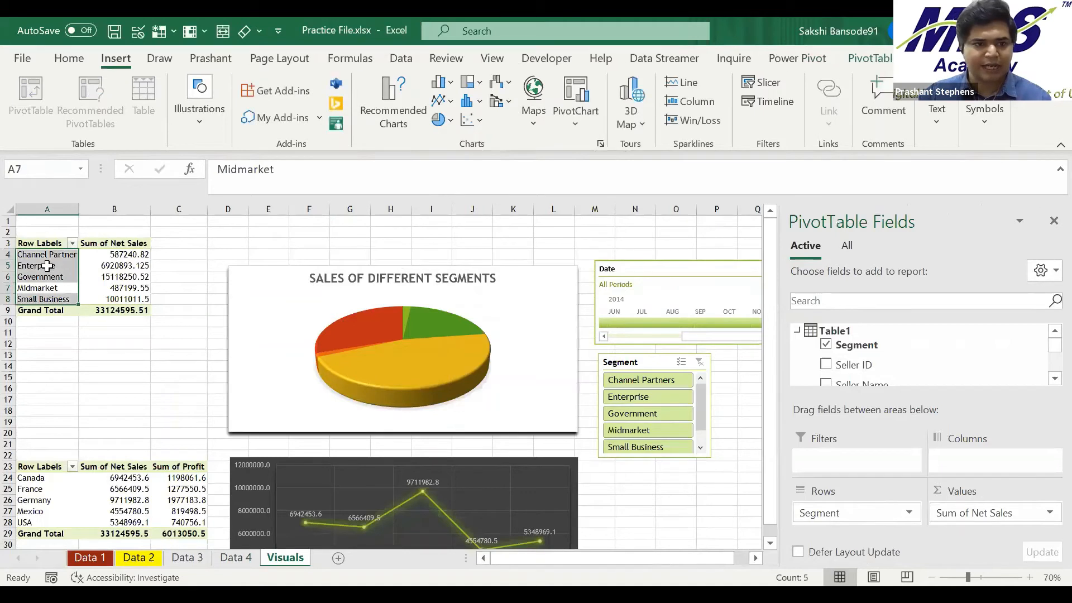
{"action": "left_click", "coordinate": [47, 266]}
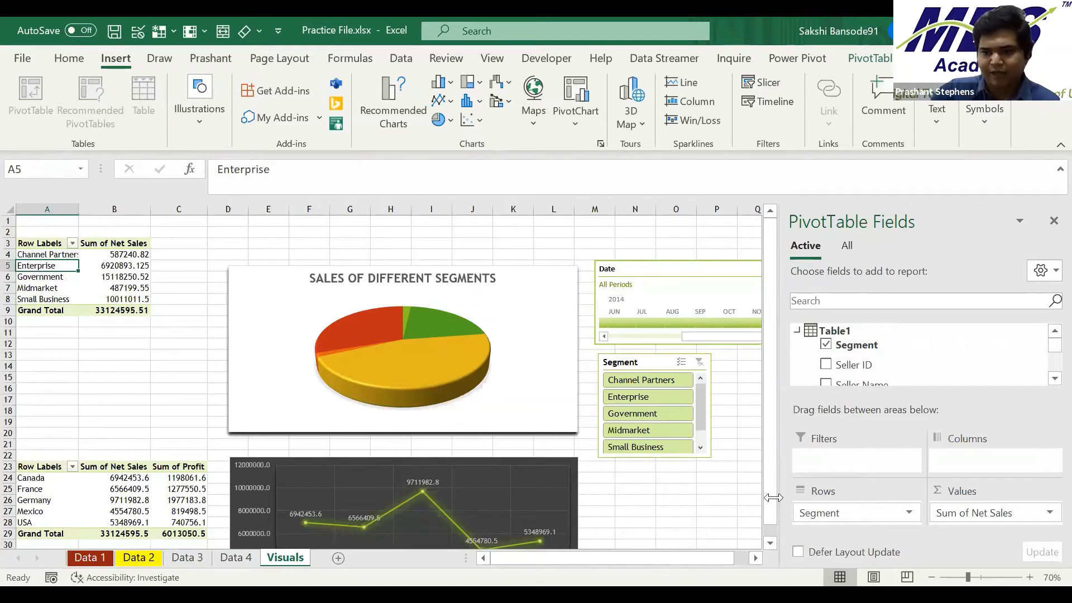
{"action": "scroll", "coordinate": [874, 341], "scroll_direction": "down", "scroll_amount": 3}
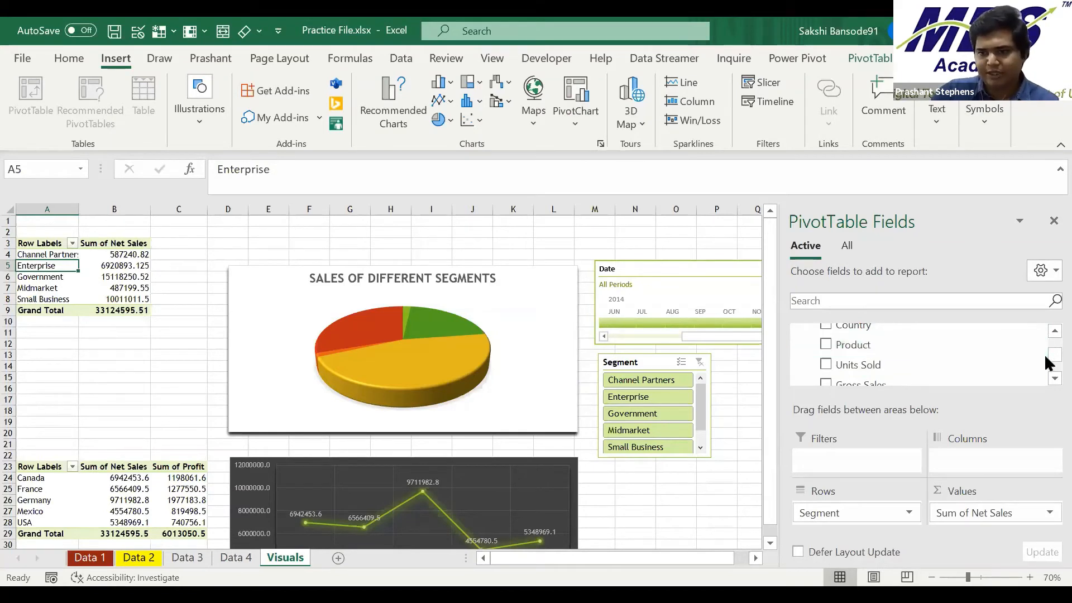
{"action": "scroll", "coordinate": [1044, 358], "scroll_direction": "down", "scroll_amount": 3}
{"action": "scroll", "coordinate": [1045, 339], "scroll_direction": "up", "scroll_amount": 5}
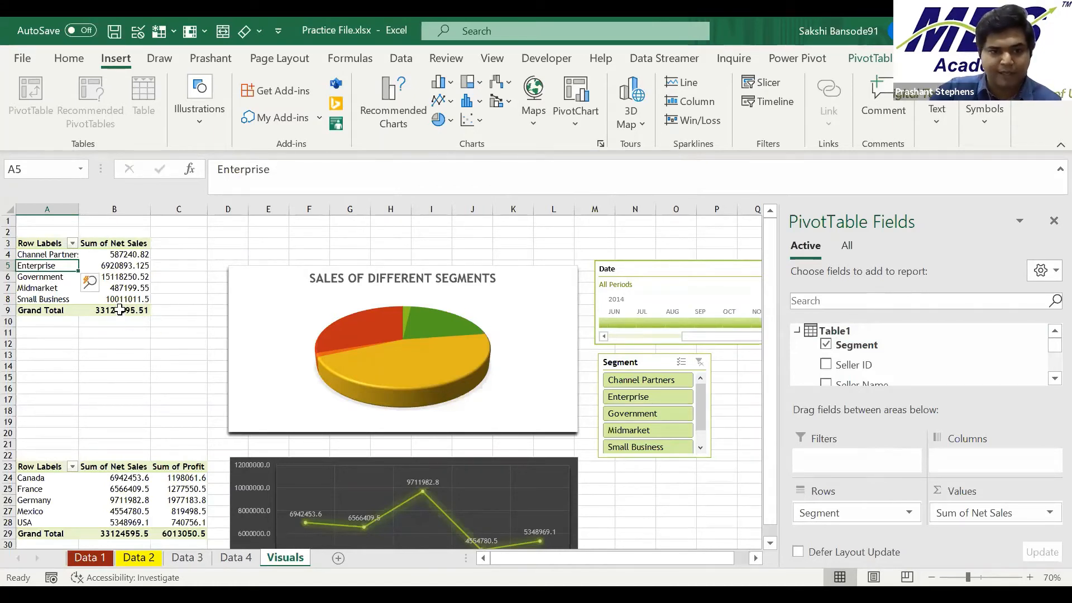
{"action": "left_click", "coordinate": [57, 279]}
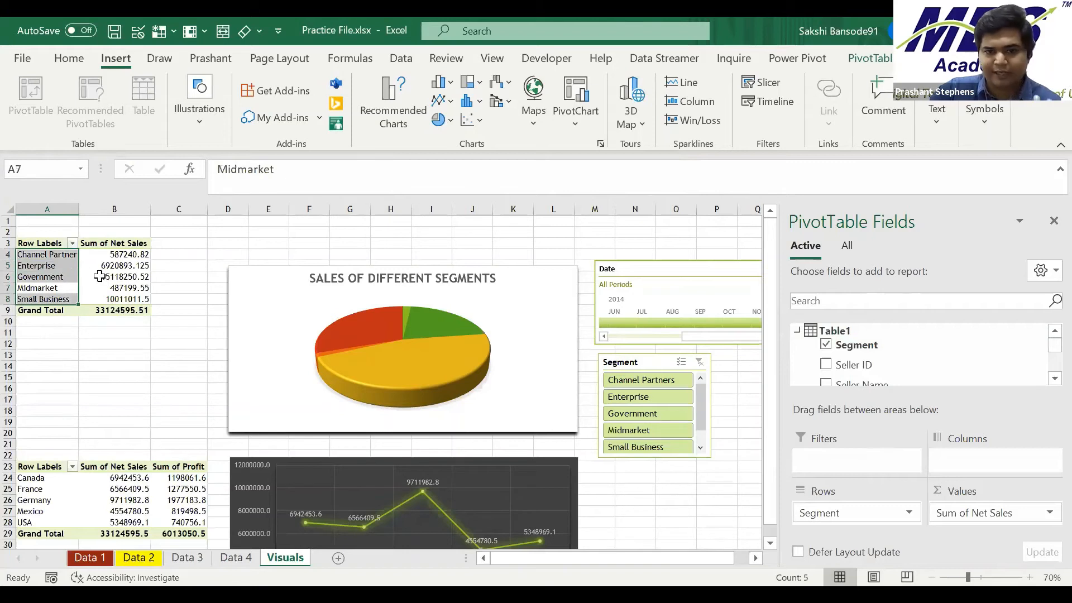
{"action": "left_click", "coordinate": [118, 275]}
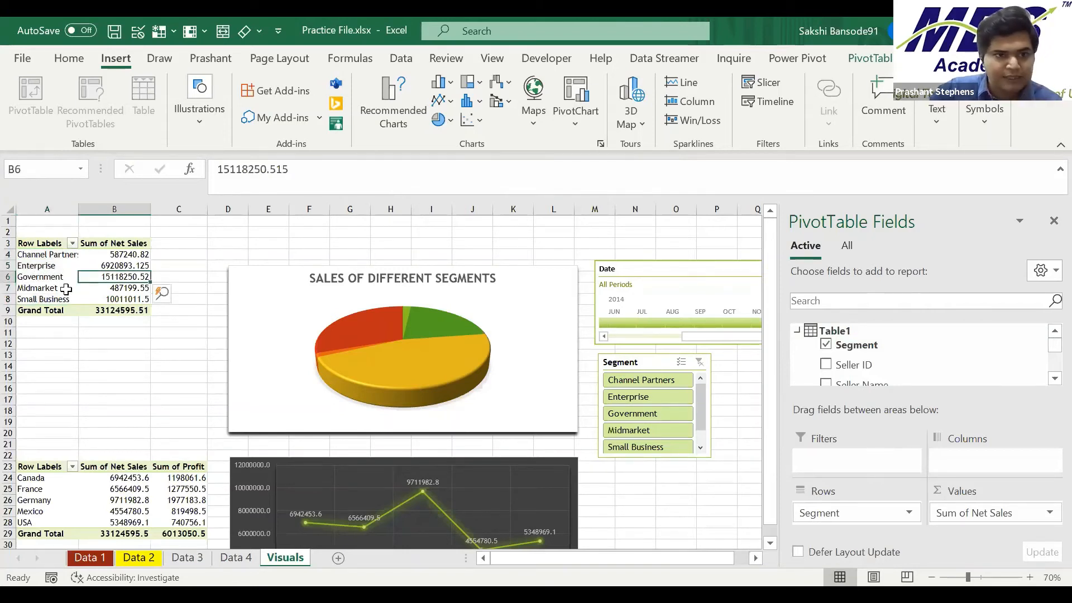
{"action": "left_click", "coordinate": [54, 281]}
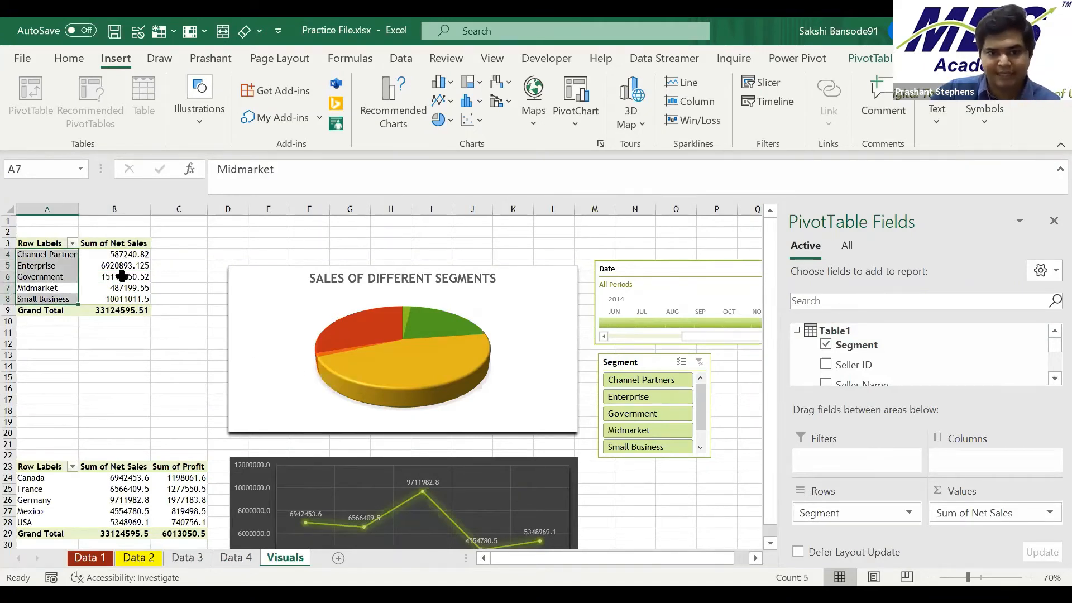
Apply the dark-background chart style with category percentage labels and a legend to the Sales of Different Segments pie chart.
{"action": "left_click", "coordinate": [491, 288]}
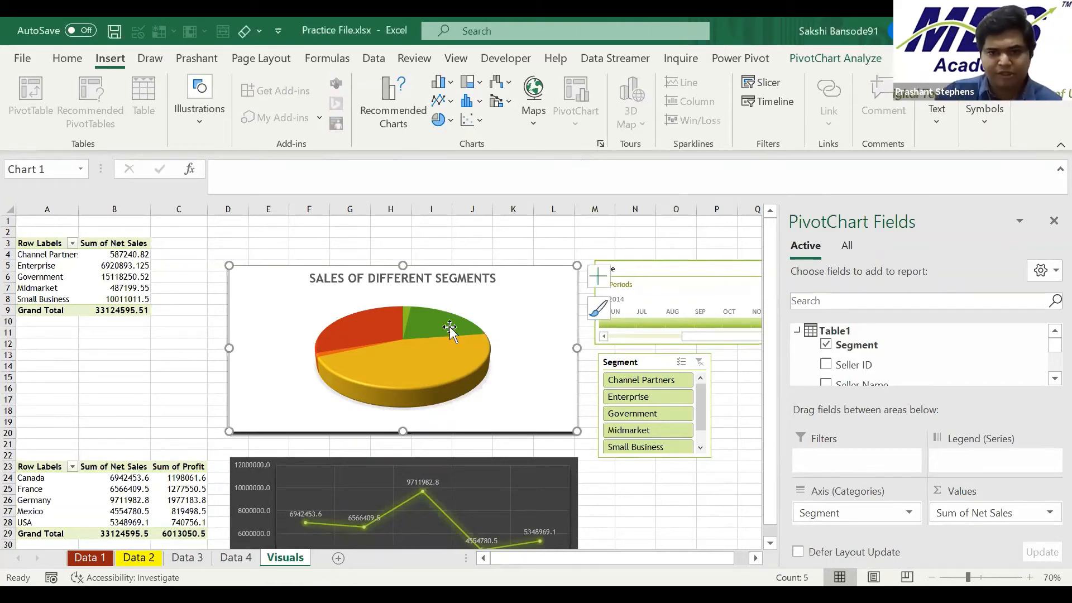
{"action": "left_click", "coordinate": [598, 278]}
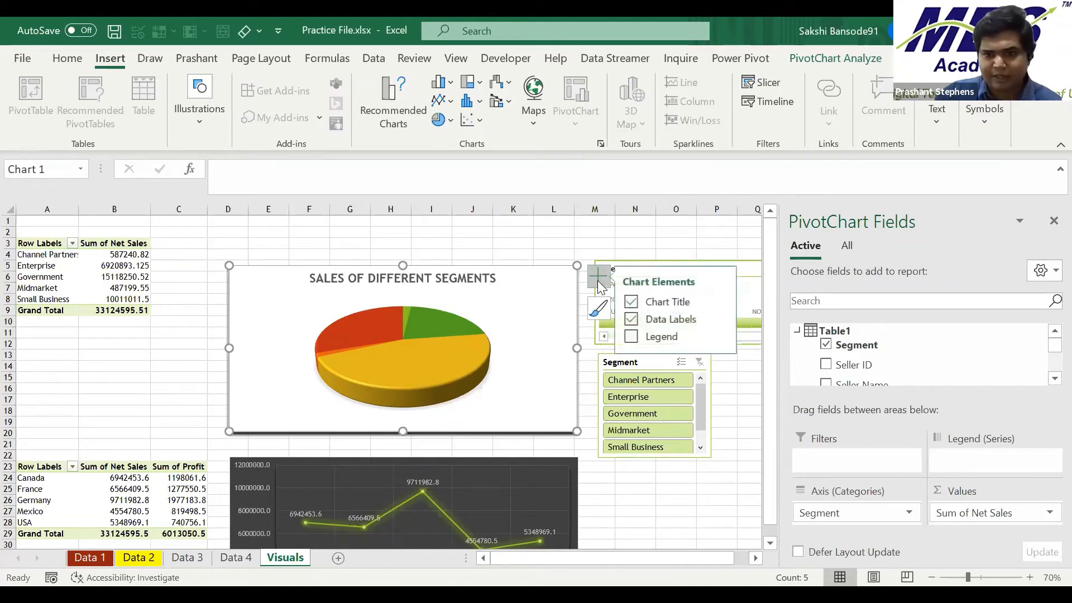
{"action": "left_click", "coordinate": [597, 310]}
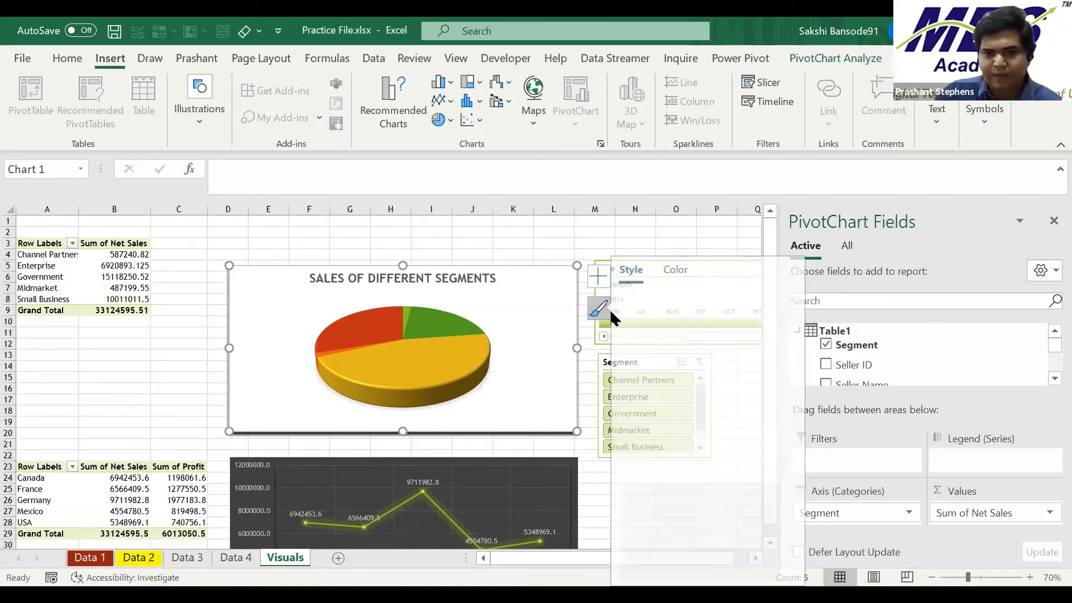
{"action": "left_click", "coordinate": [684, 424]}
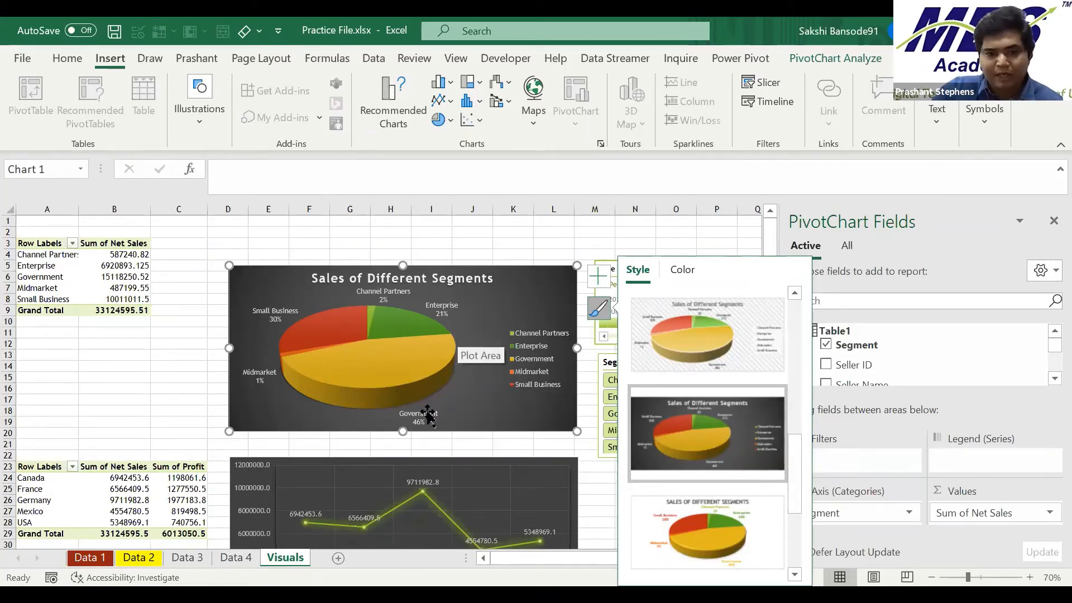
Inspect the pie slices' net sales details and check the Small Business figure in the segment PivotTable.
{"action": "mouse_move", "coordinate": [418, 400]}
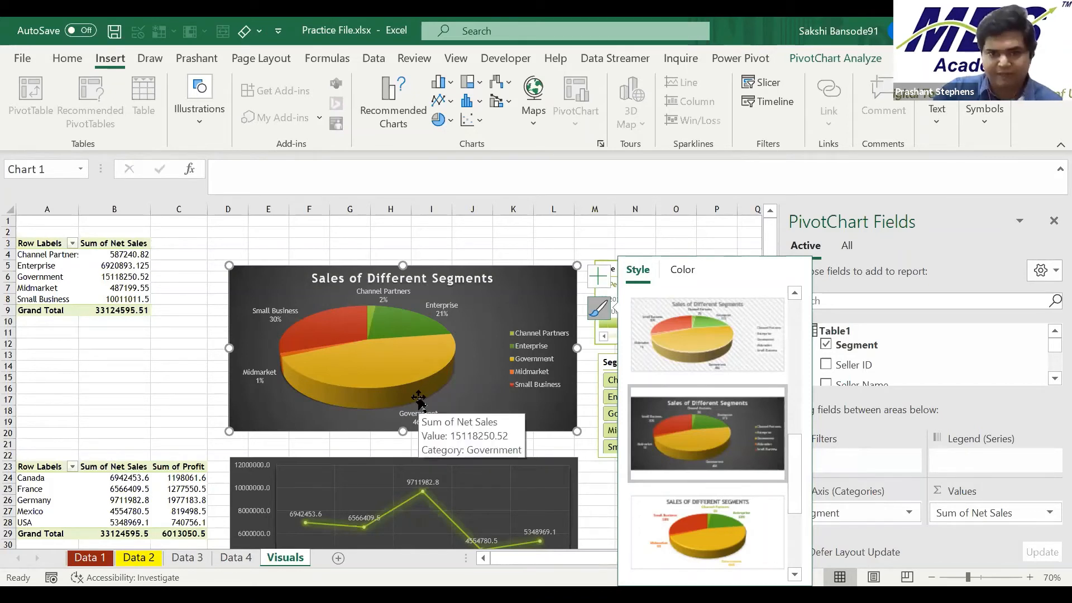
{"action": "mouse_move", "coordinate": [403, 367]}
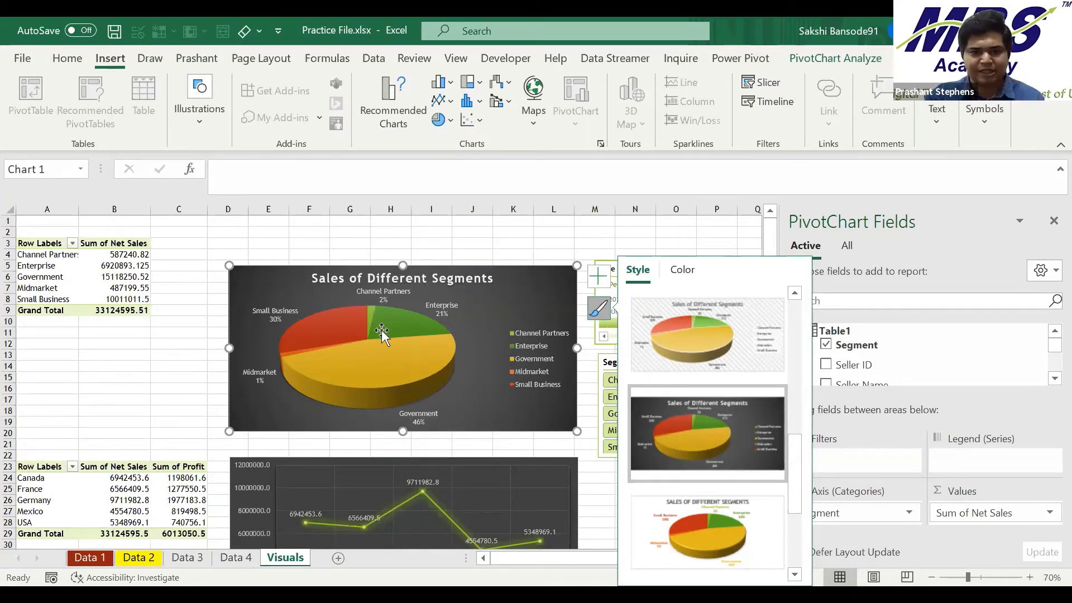
{"action": "mouse_move", "coordinate": [382, 333]}
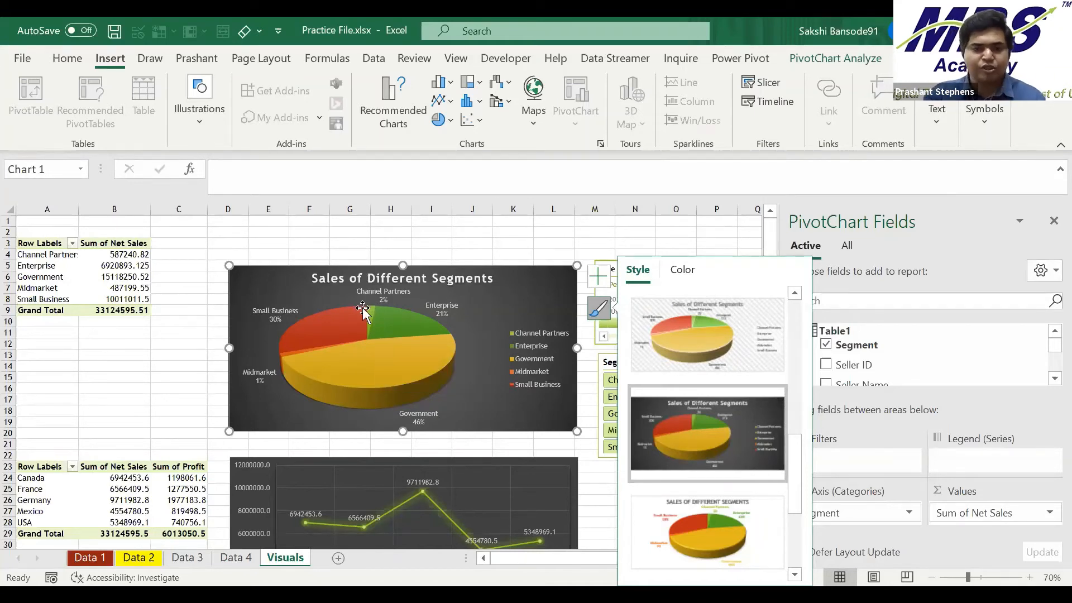
{"action": "mouse_move", "coordinate": [373, 313]}
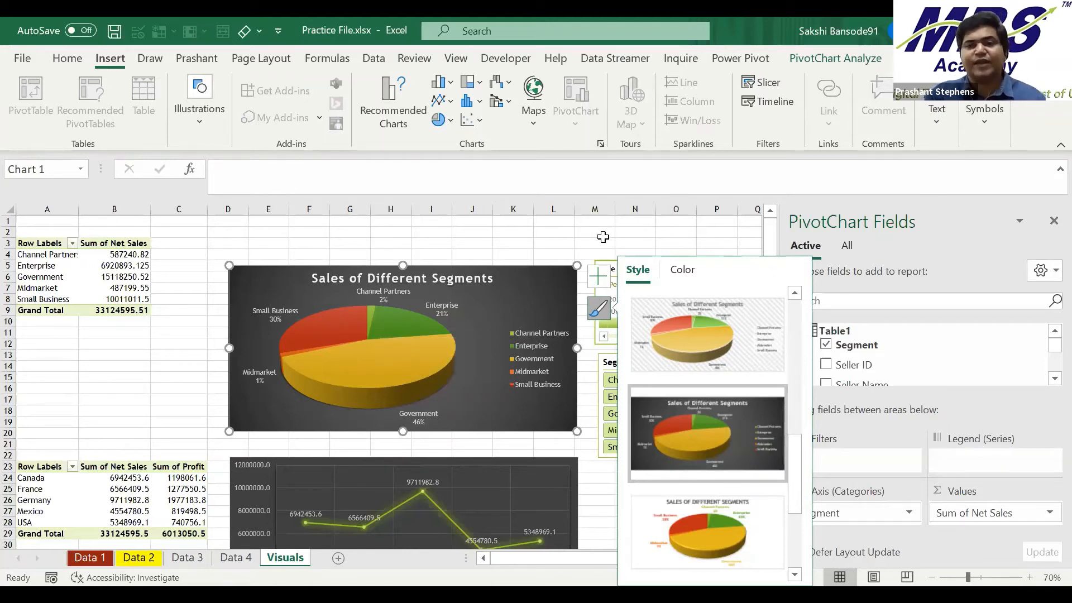
{"action": "left_click", "coordinate": [117, 274]}
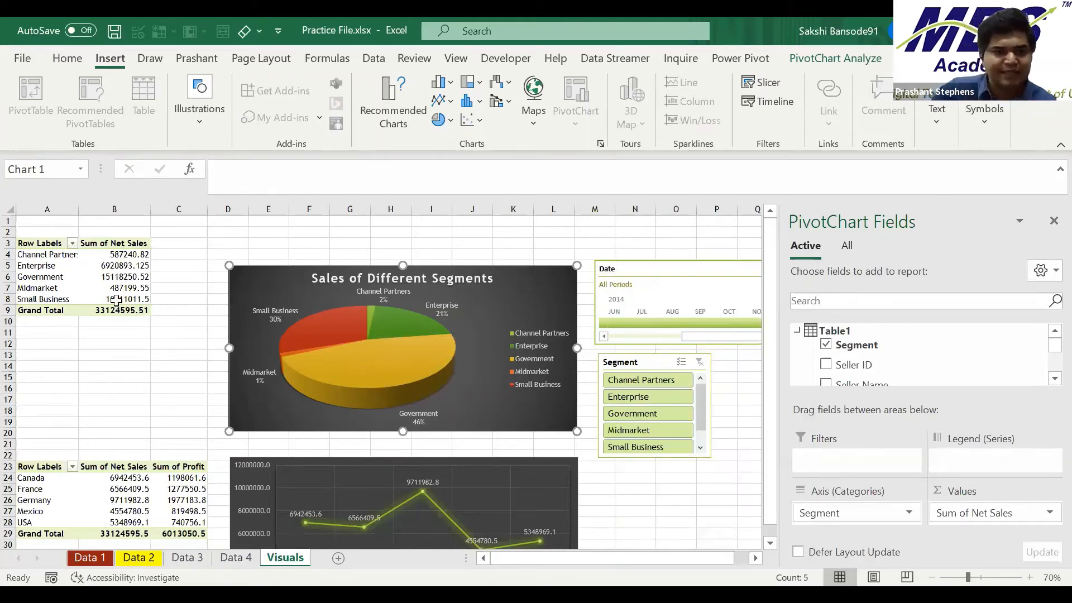
{"action": "left_click", "coordinate": [116, 300]}
{"action": "mouse_move", "coordinate": [115, 301]}
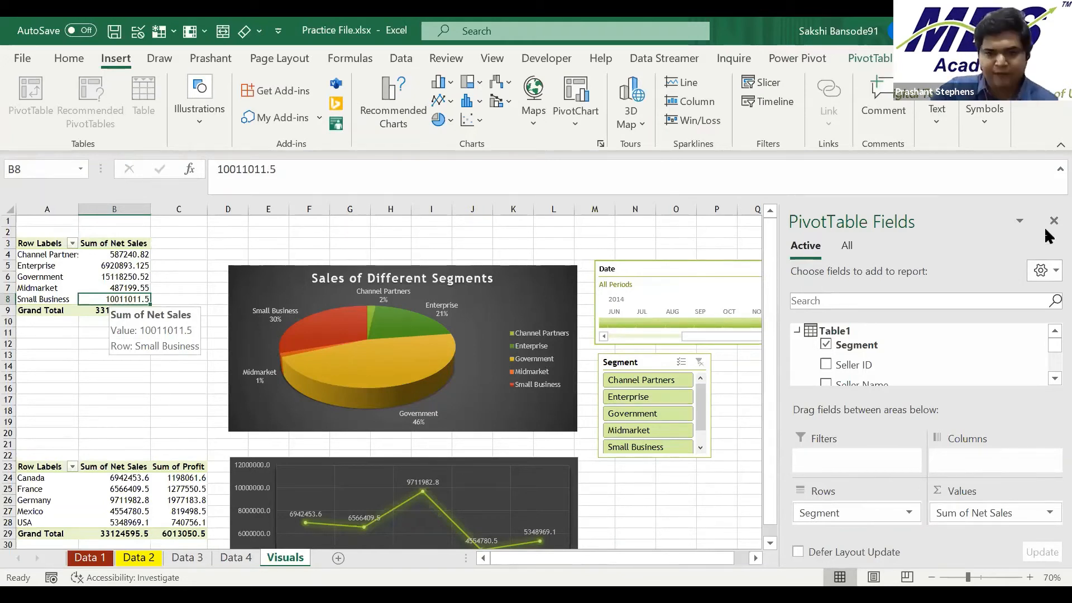
Examine the line chart of net sales and profit by country, its available chart styles, and the Segment slicer.
{"action": "scroll", "coordinate": [1044, 219], "scroll_direction": "down", "scroll_amount": 3}
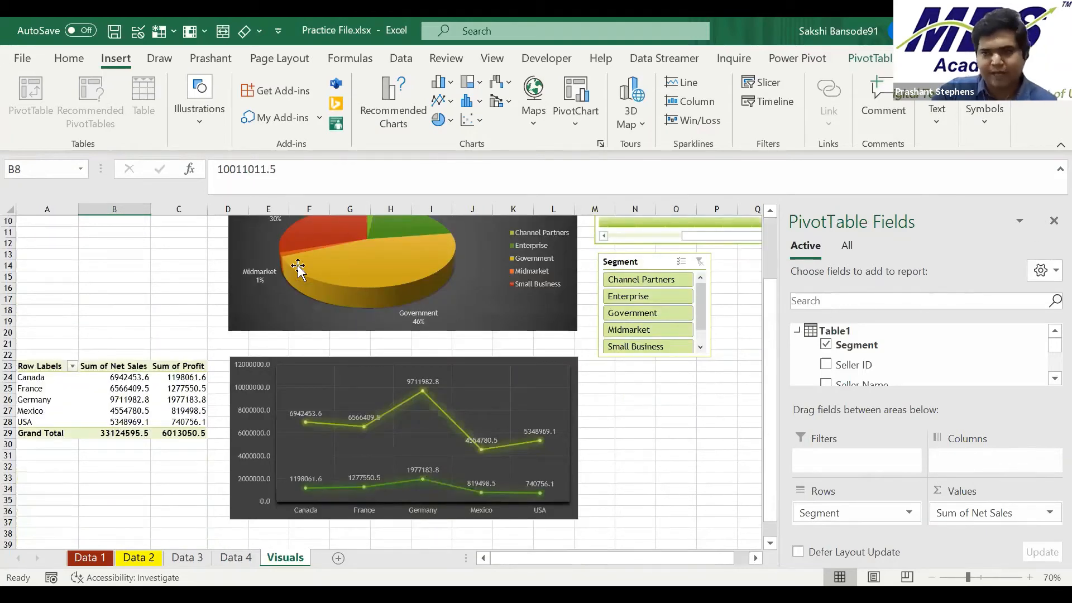
{"action": "scroll", "coordinate": [863, 320], "scroll_direction": "down", "scroll_amount": 1}
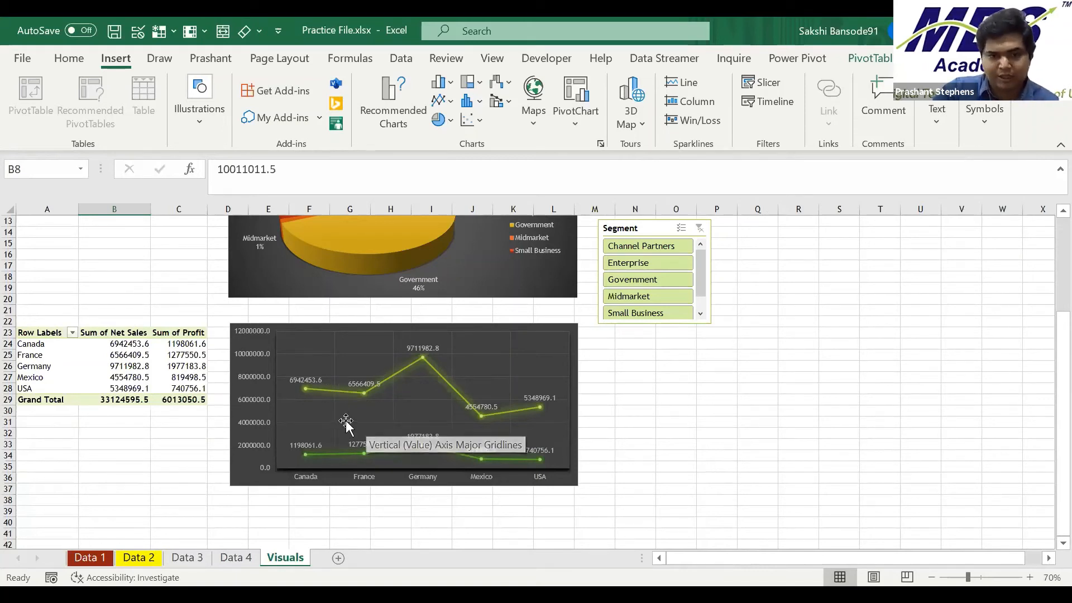
{"action": "left_click", "coordinate": [473, 331]}
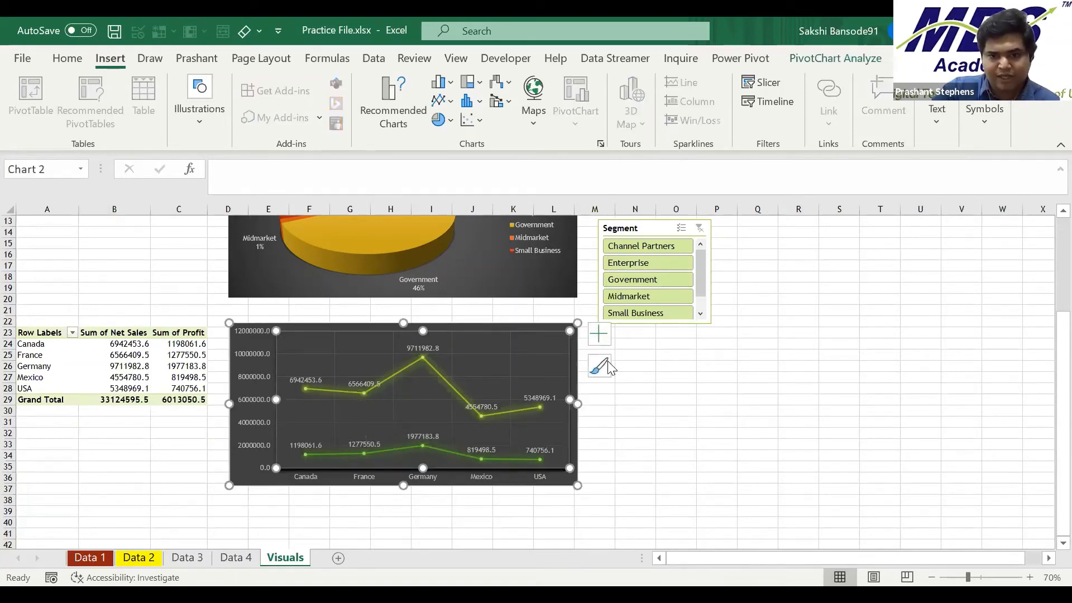
{"action": "left_click", "coordinate": [603, 369]}
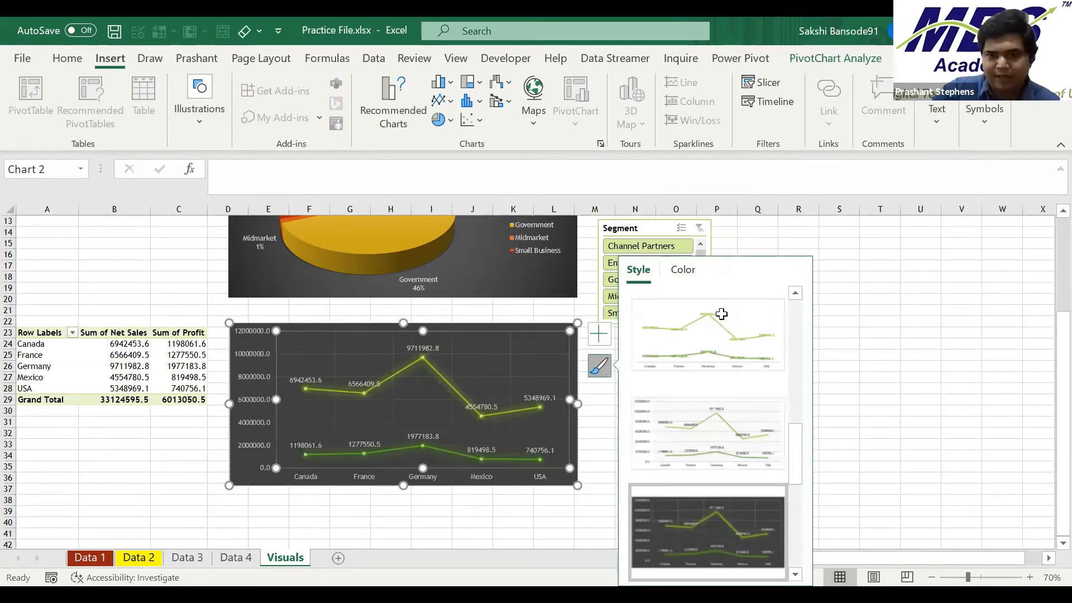
{"action": "key", "text": "Escape"}
{"action": "key", "text": "Escape"}
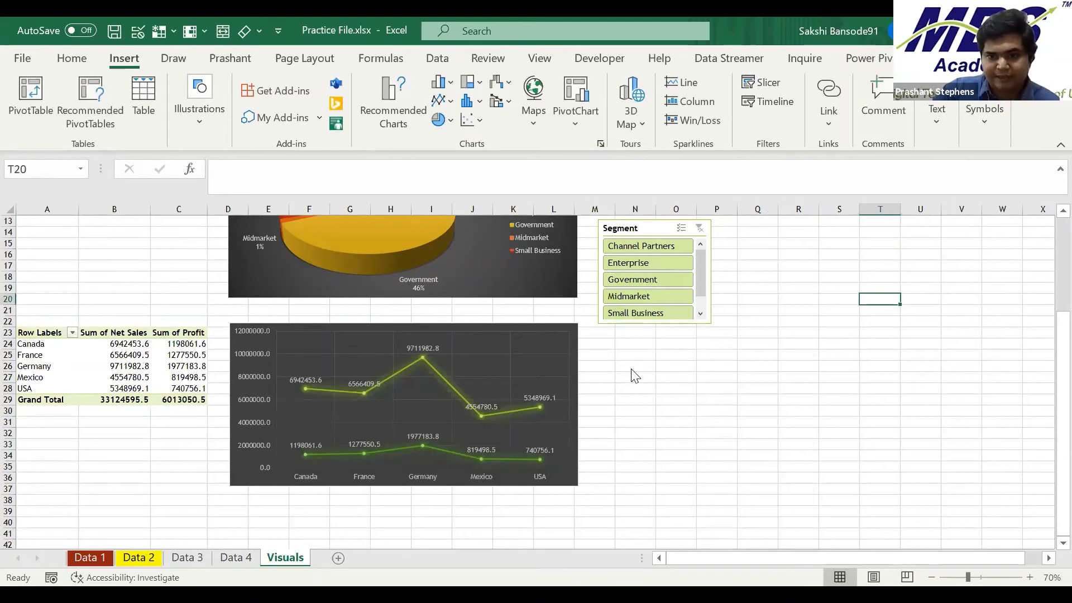
{"action": "scroll", "coordinate": [639, 358], "scroll_direction": "up", "scroll_amount": 1}
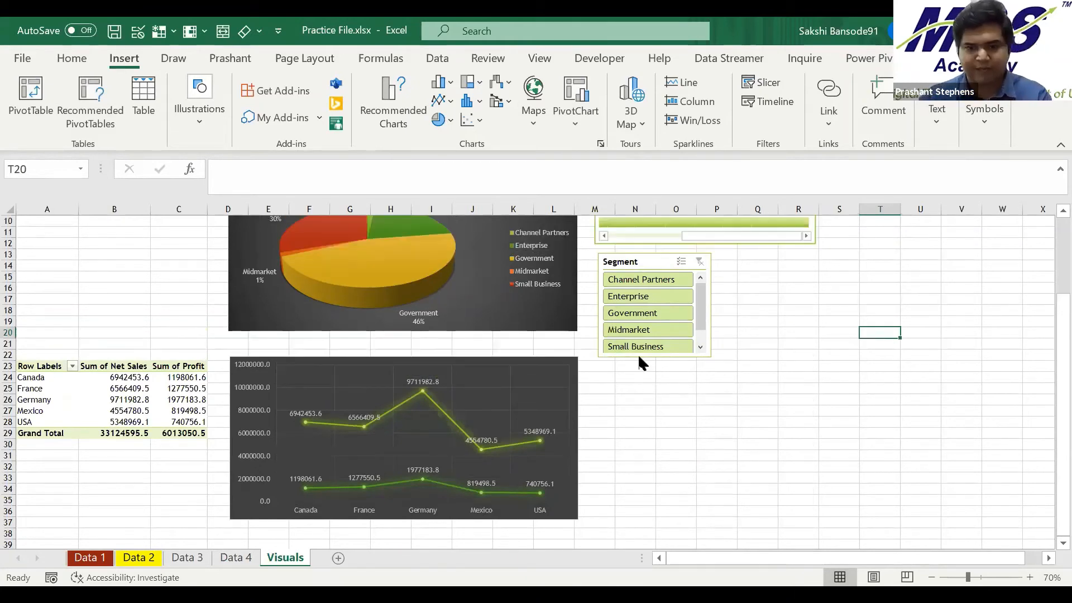
{"action": "scroll", "coordinate": [647, 377], "scroll_direction": "up", "scroll_amount": 2}
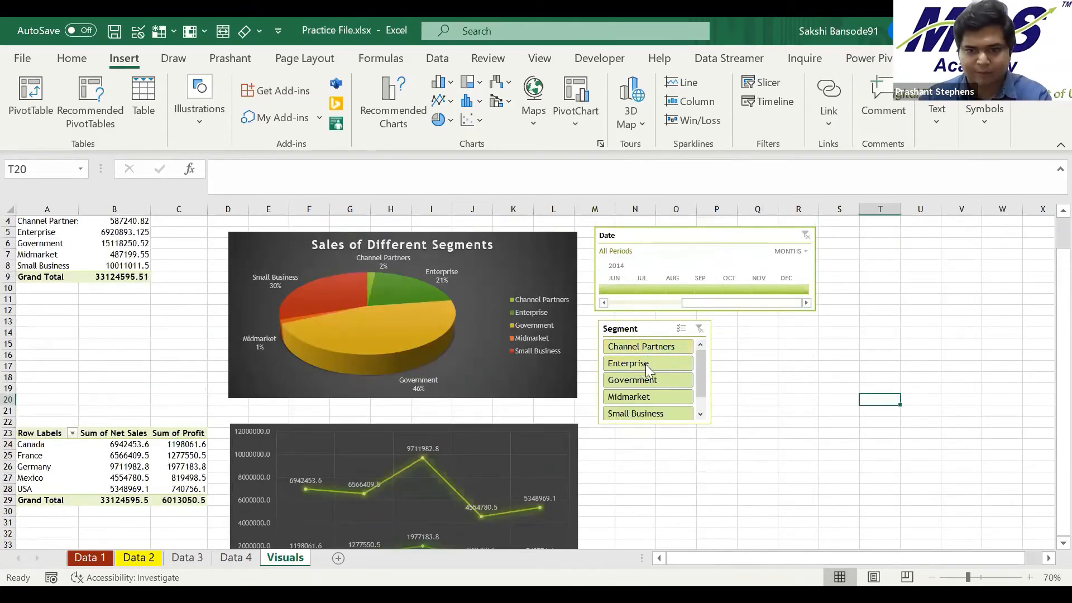
Filter the pivot tables and charts on the Visuals sheet to the Enterprise segment only with the Segment slicer.
{"action": "left_click", "coordinate": [645, 380], "text": "ctrl"}
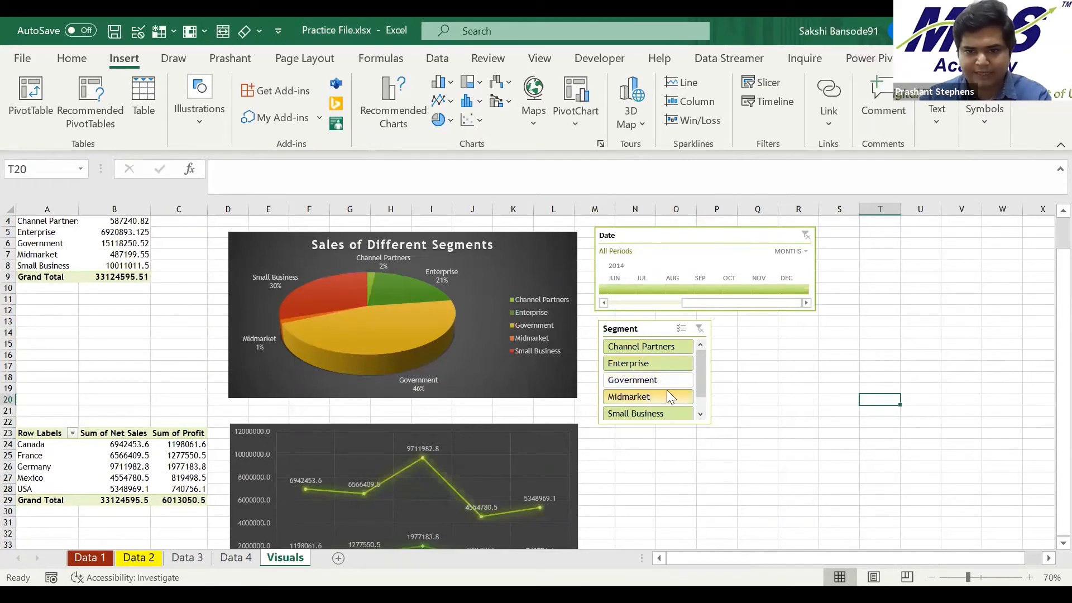
{"action": "left_click", "coordinate": [664, 393], "text": "ctrl"}
{"action": "left_click", "coordinate": [647, 363]}
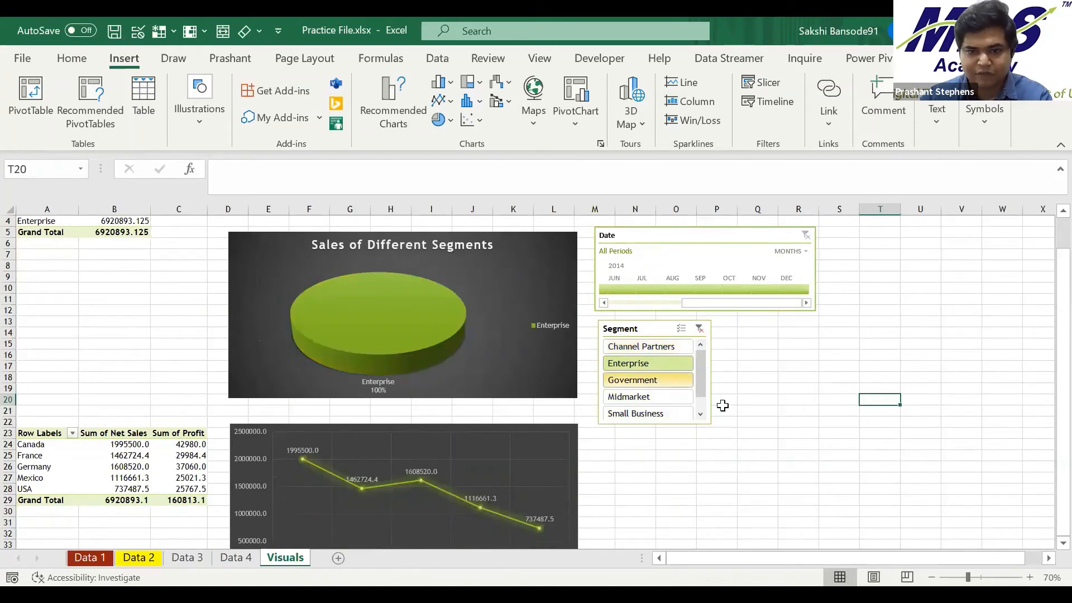
Filter the pivot tables and charts to the Government, Midmarket and Small Business segments with the Segment slicer.
{"action": "left_click", "coordinate": [648, 380]}
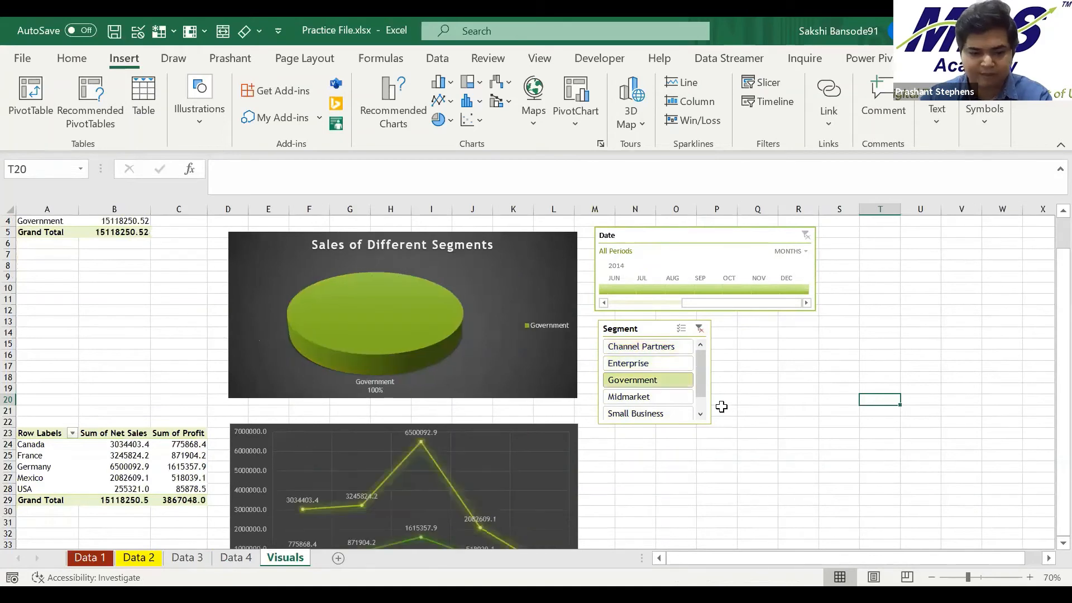
{"action": "left_click", "coordinate": [642, 398], "text": "ctrl"}
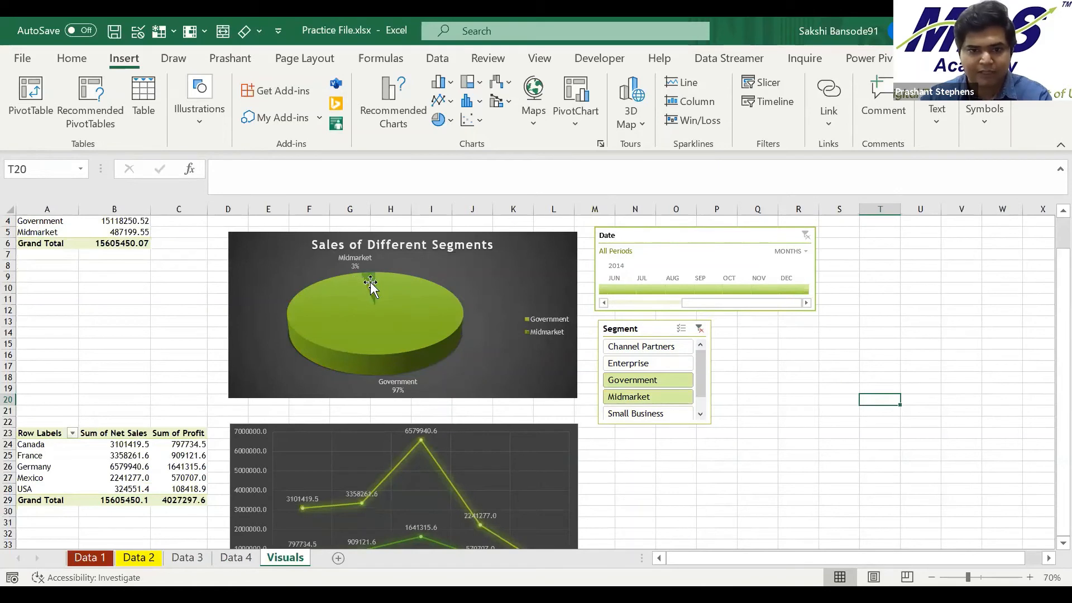
{"action": "left_click", "coordinate": [648, 418], "text": "ctrl"}
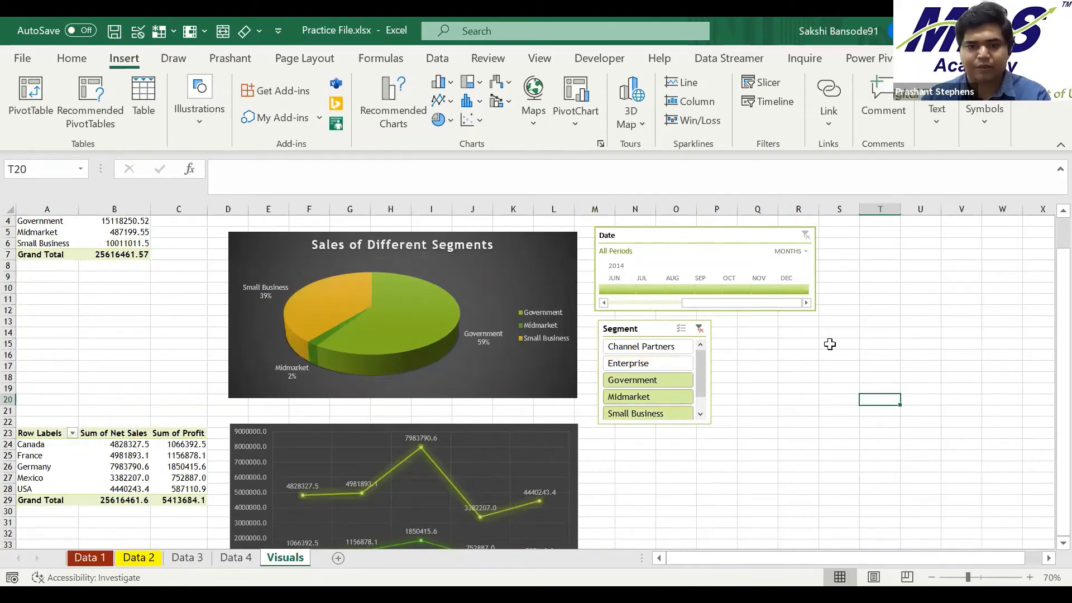
{"action": "scroll", "coordinate": [831, 344], "scroll_direction": "down", "scroll_amount": 1}
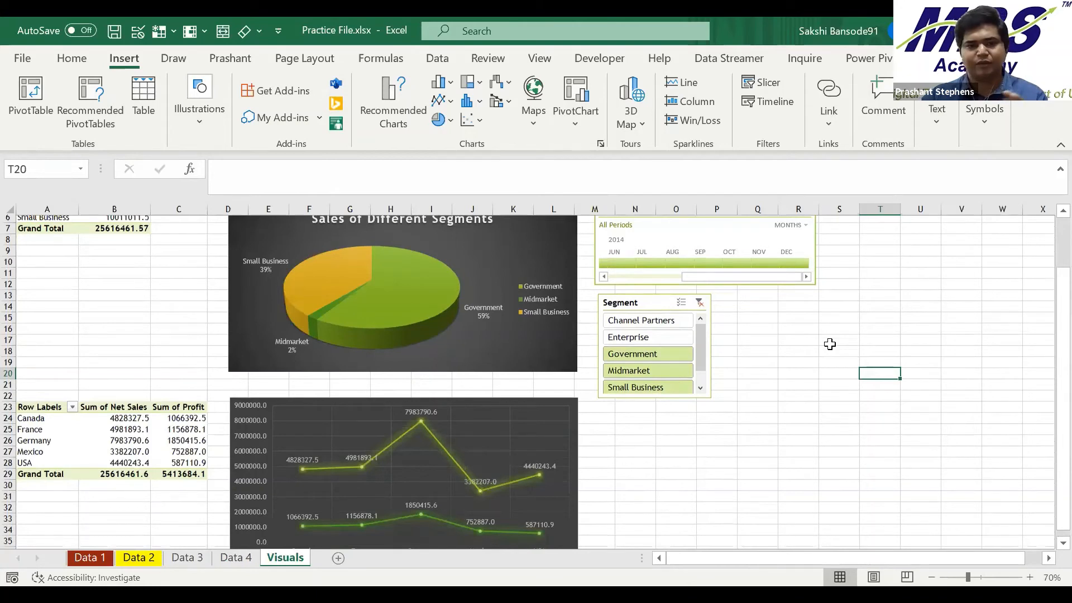
{"action": "scroll", "coordinate": [831, 344], "scroll_direction": "down", "scroll_amount": 1}
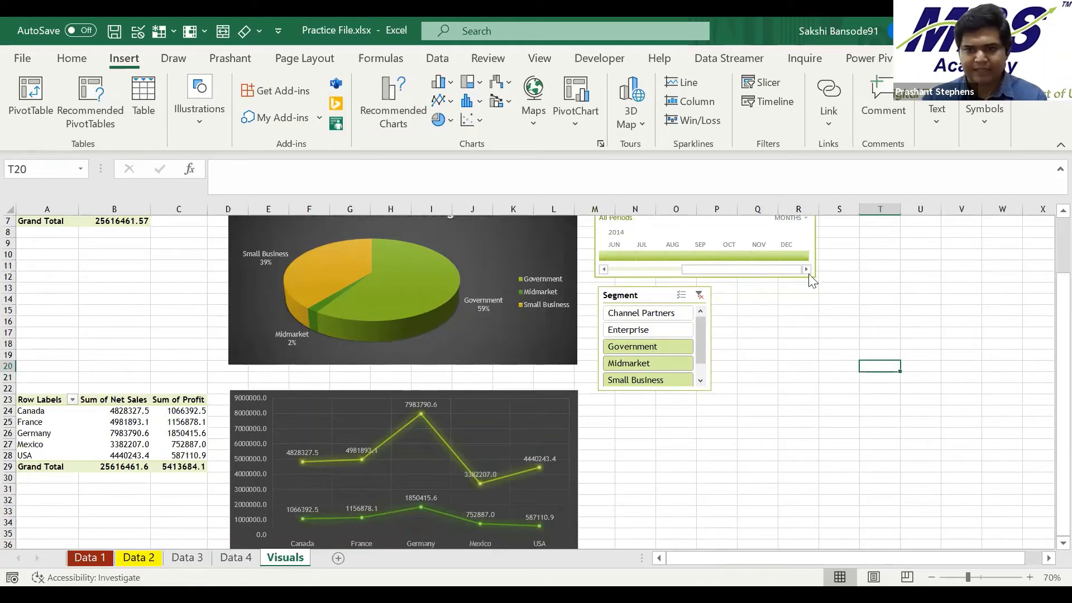
Limit the Date timeline to January–July 2014 and review the filtered line chart of net sales and profit by country.
{"action": "scroll", "coordinate": [801, 289], "scroll_direction": "up", "scroll_amount": 1}
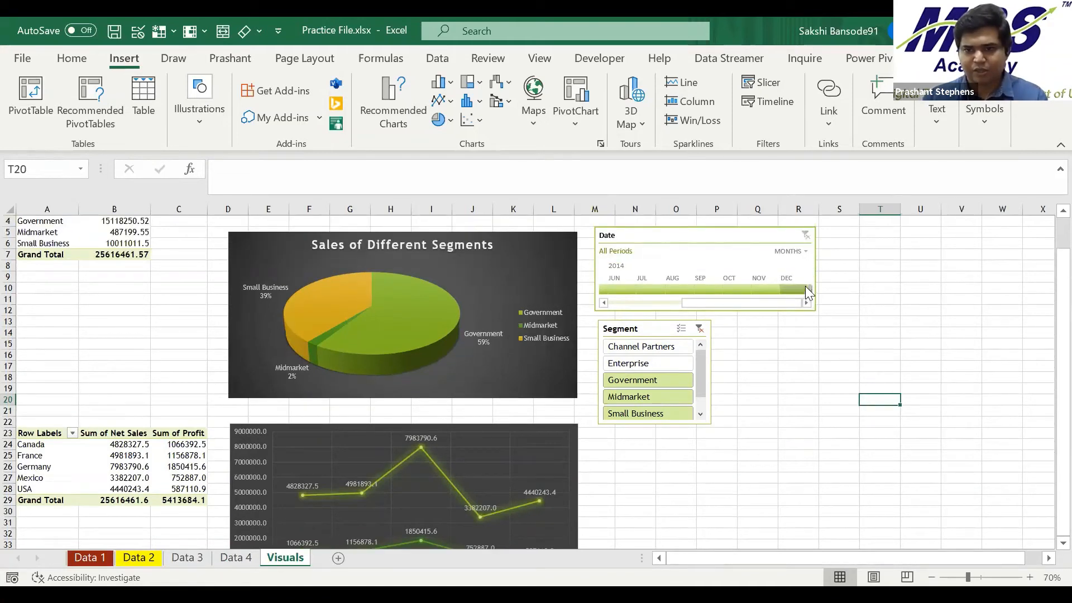
{"action": "left_click_drag", "start_coordinate": [803, 285], "coordinate": [676, 287]}
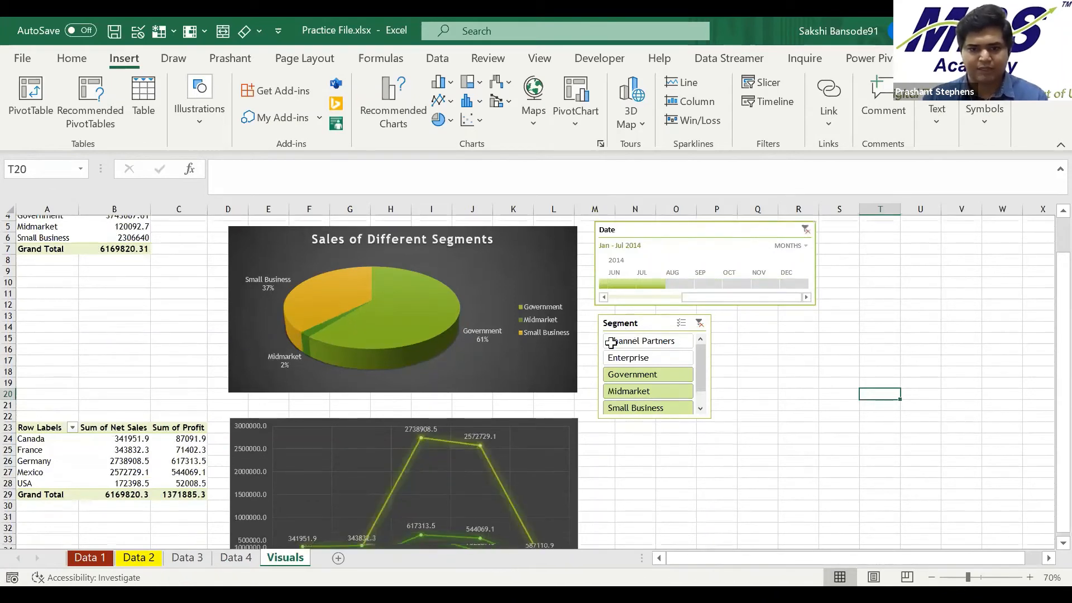
{"action": "scroll", "coordinate": [611, 343], "scroll_direction": "down", "scroll_amount": 1}
{"action": "scroll", "coordinate": [611, 343], "scroll_direction": "down", "scroll_amount": 3}
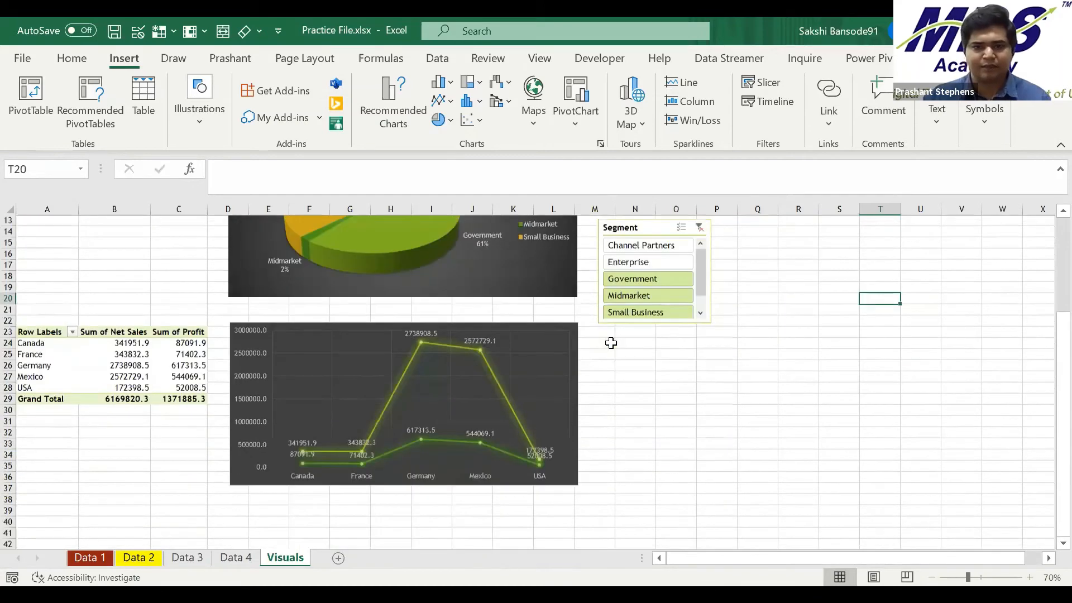
{"action": "scroll", "coordinate": [611, 342], "scroll_direction": "up", "scroll_amount": 3}
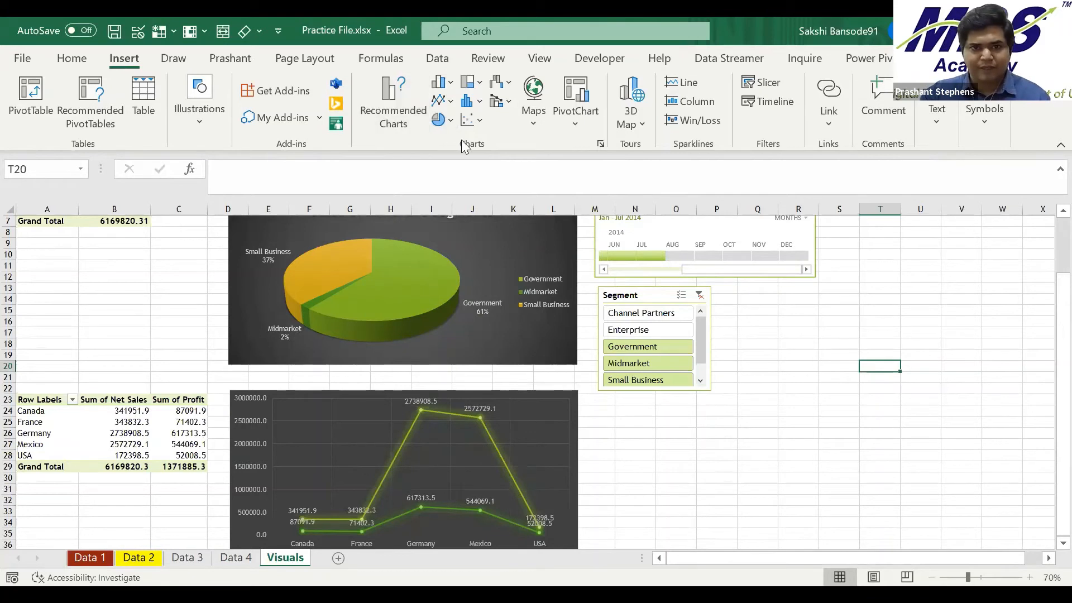
{"action": "left_click", "coordinate": [394, 117]}
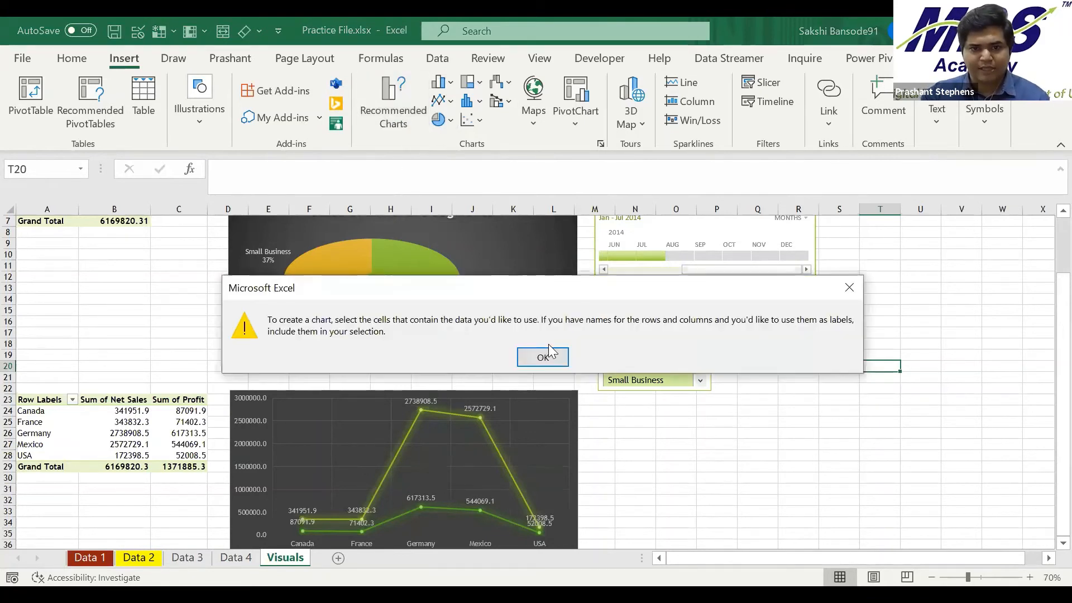
{"action": "left_click", "coordinate": [848, 288]}
{"action": "left_click", "coordinate": [799, 422]}
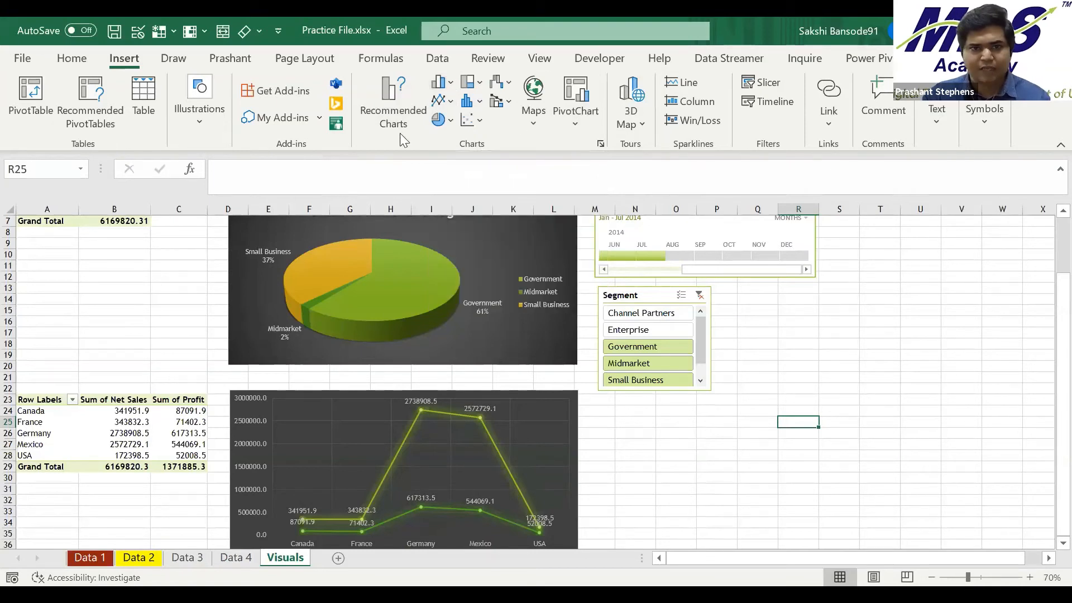
Change the Sales of Different Segments pie chart to a Clustered Column chart after checking the Funnel chart type.
{"action": "left_click", "coordinate": [510, 239]}
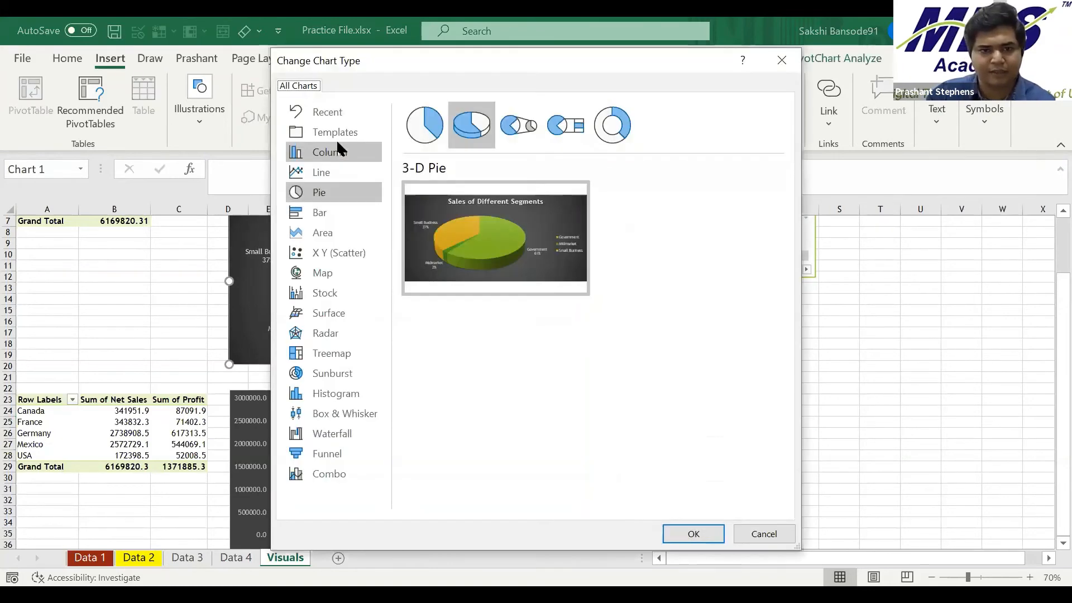
{"action": "left_click", "coordinate": [342, 455]}
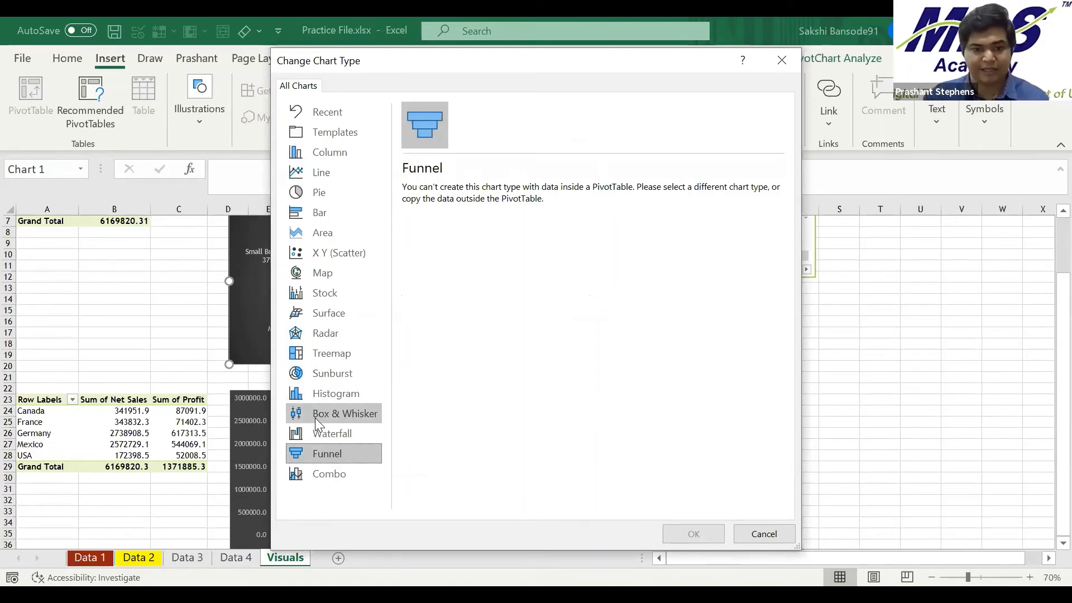
{"action": "left_click", "coordinate": [342, 154]}
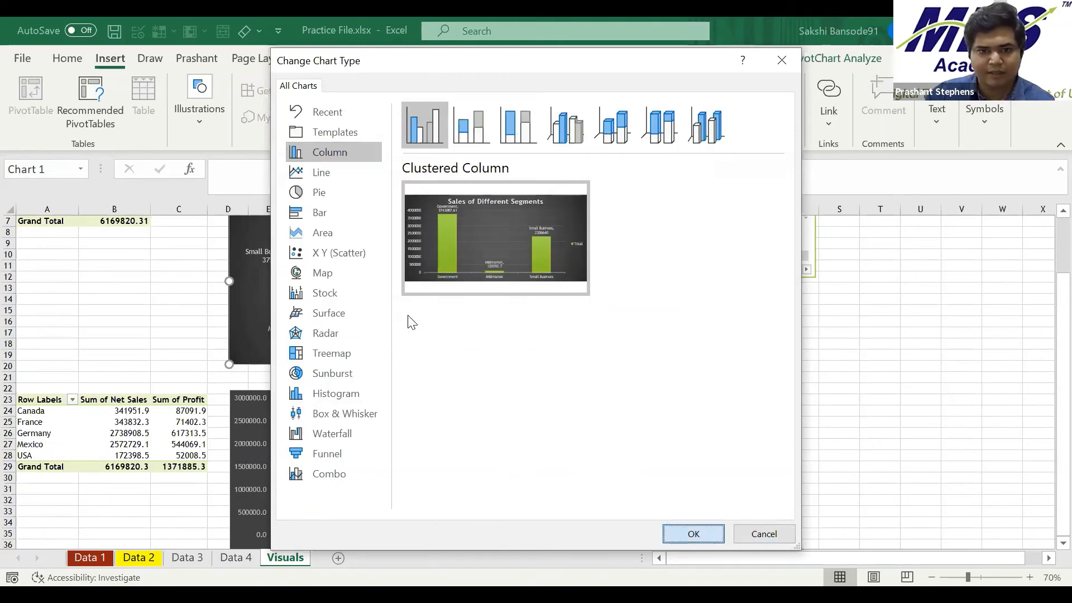
{"action": "key", "text": "Return"}
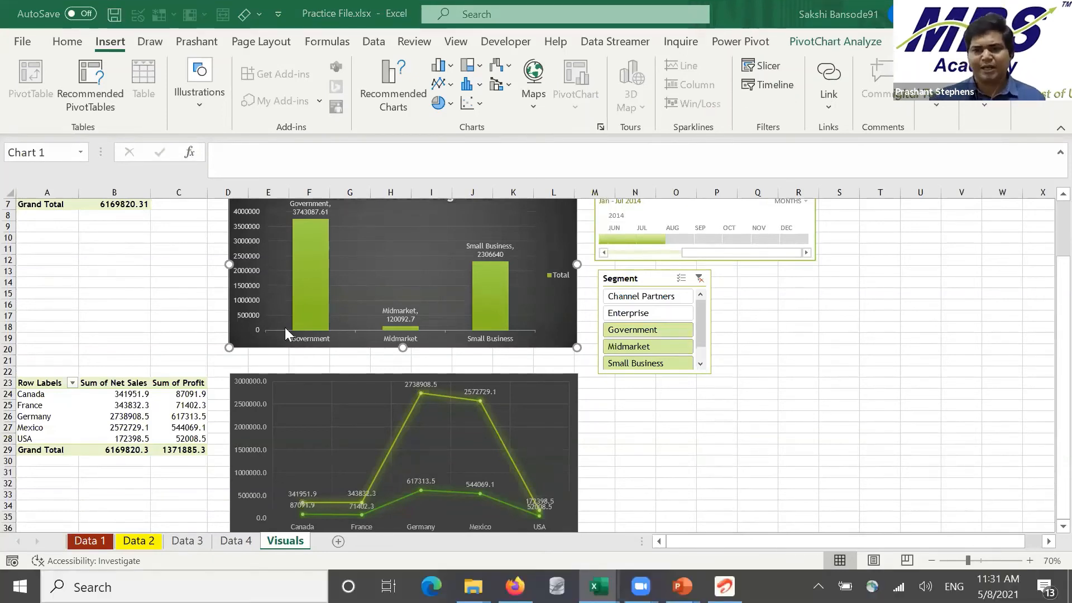
Switch to the PowerPoint slide show and advance from the Different Visualizations in Excel slide.
{"action": "key", "text": "alt+Tab"}
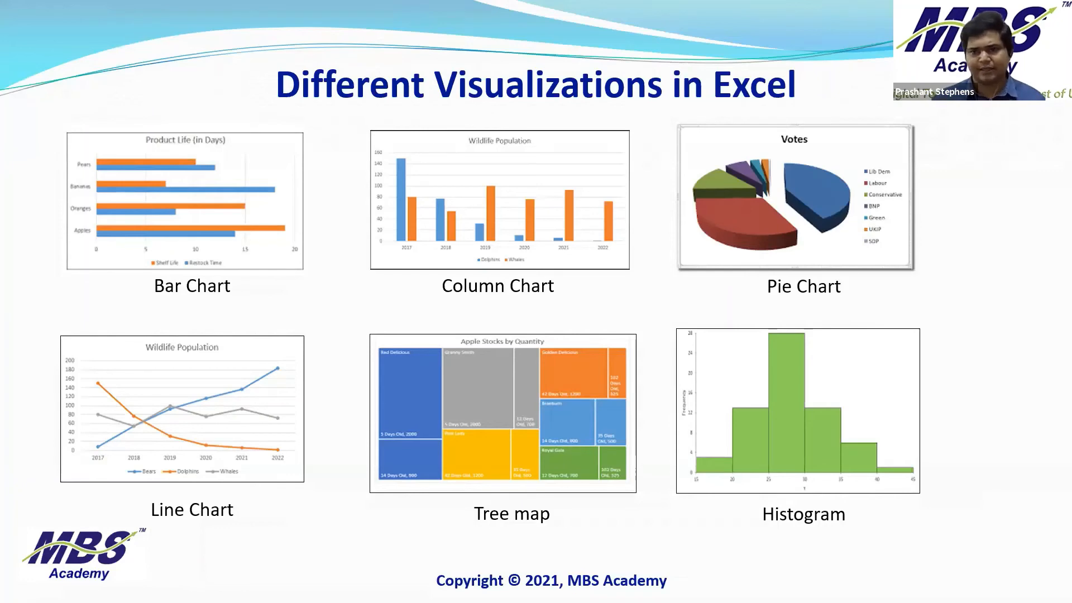
{"action": "left_click", "coordinate": [452, 168]}
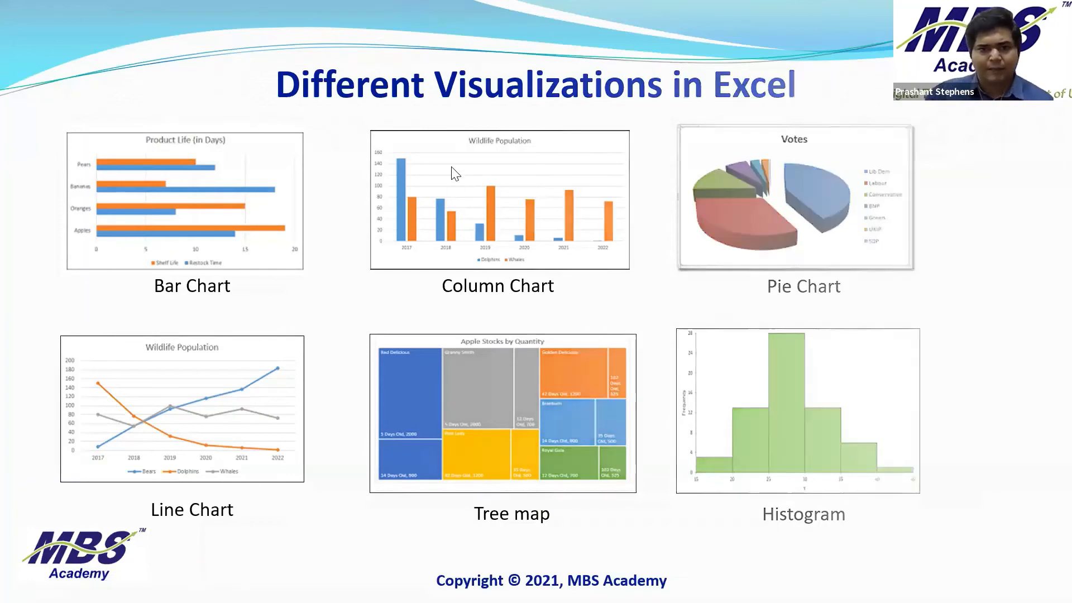